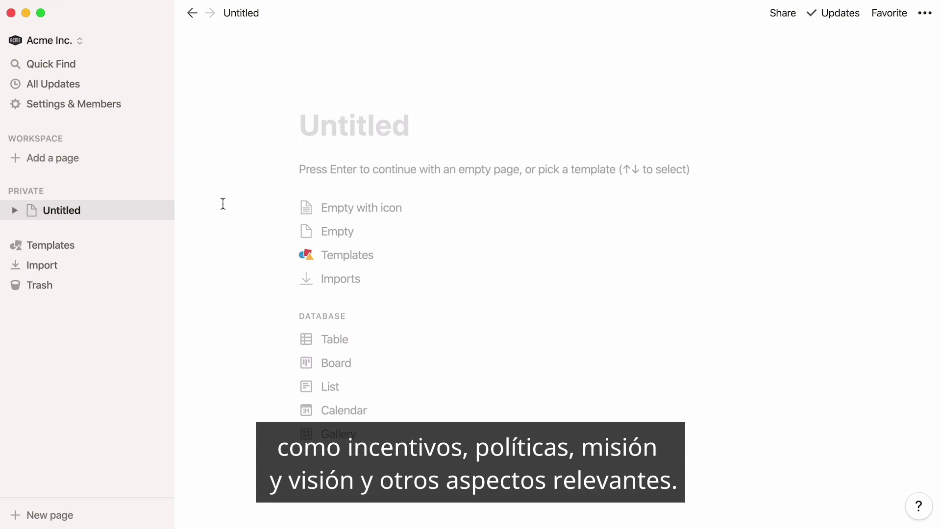
Step: Add a page to the shared workspace section and apply the Company Home template from the Human Resources category
left_click(102, 158)
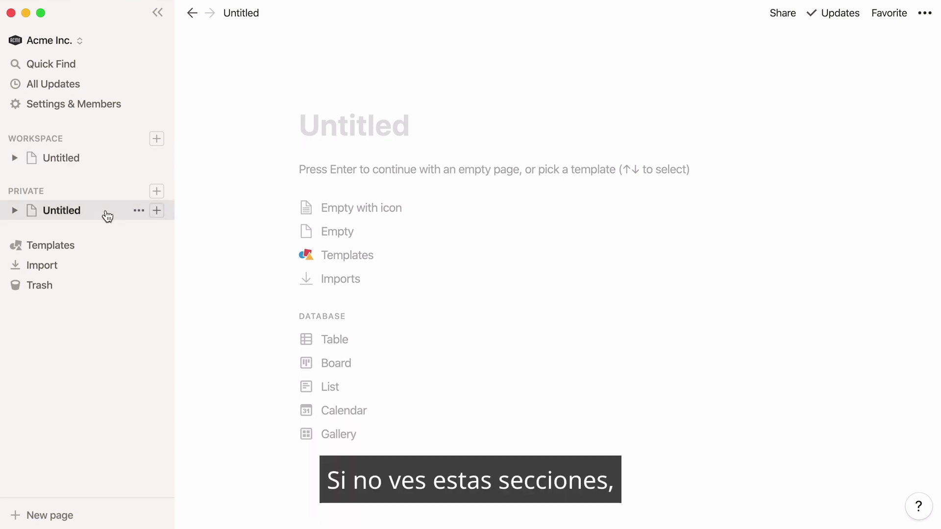
left_click(107, 167)
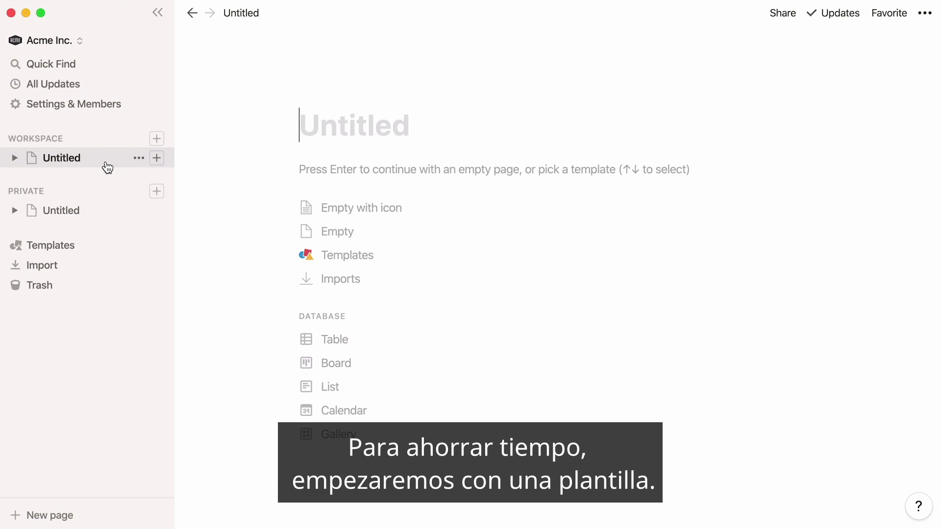
left_click(363, 266)
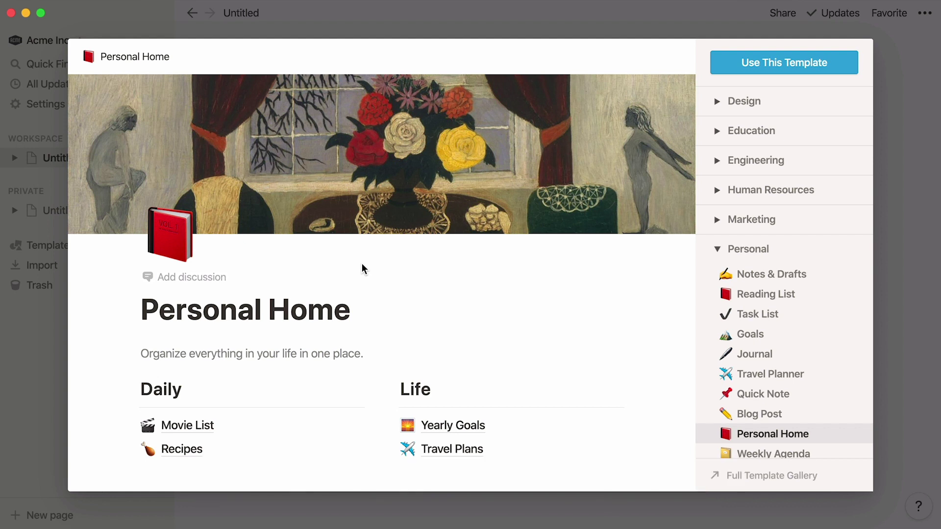
left_click(724, 188)
left_click(708, 294)
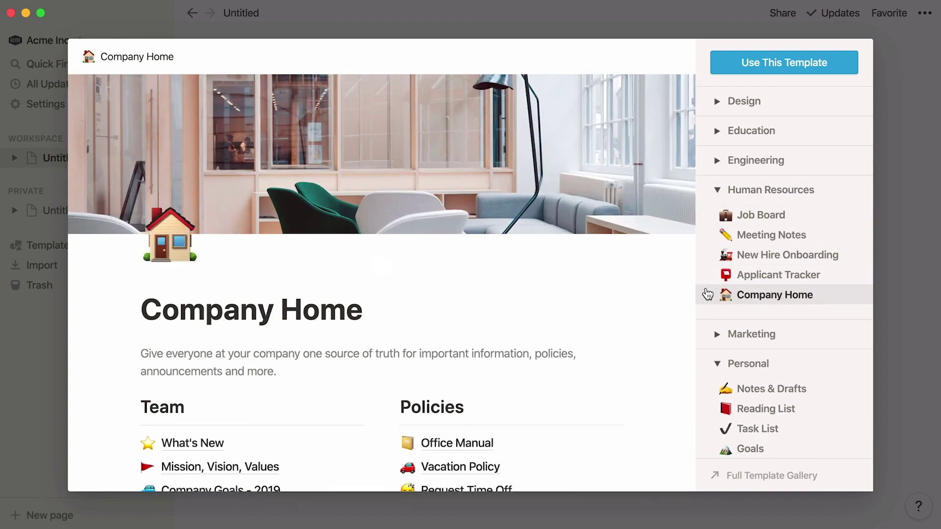
left_click(821, 71)
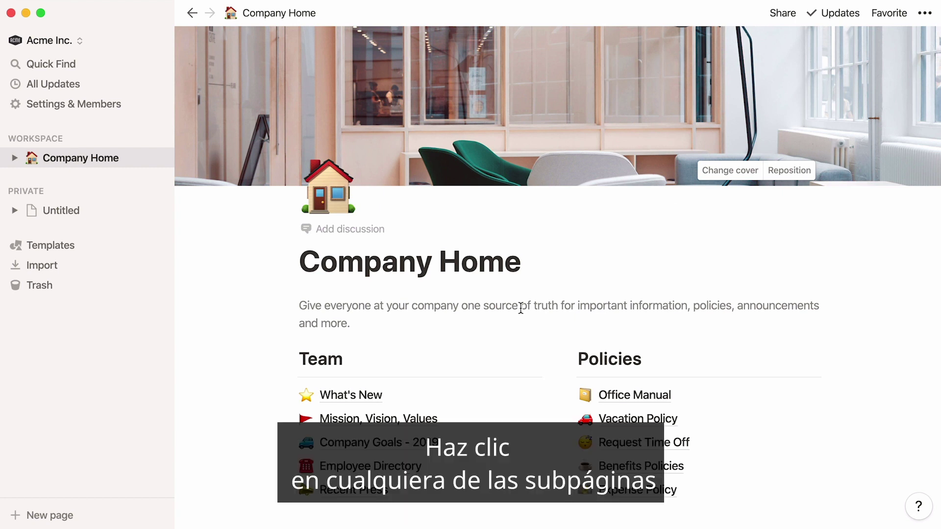
Step: On the Company Goals - 2019 subpage, delete the Notion Tip callout and change the title to Company Goals - 2020
left_click(394, 443)
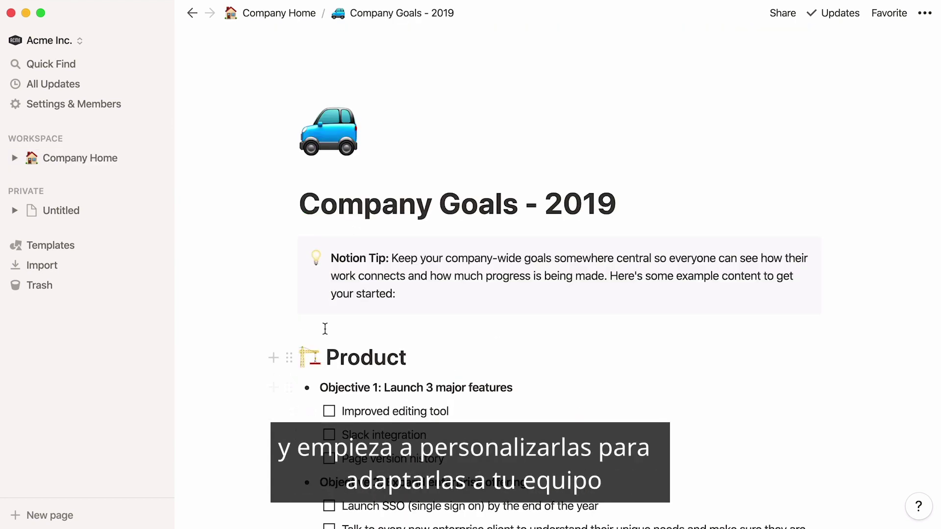
left_click(288, 251)
left_click(249, 169)
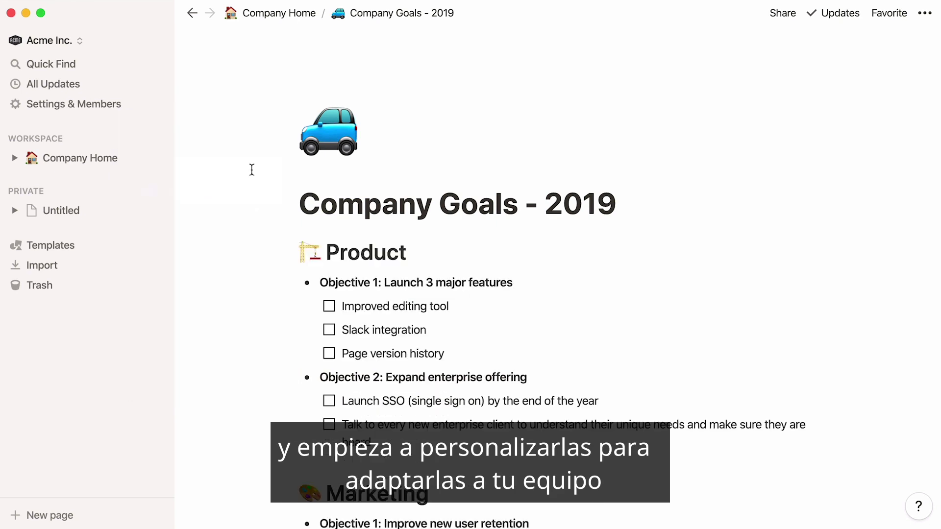
left_click_drag(620, 204, 577, 205)
type("20")
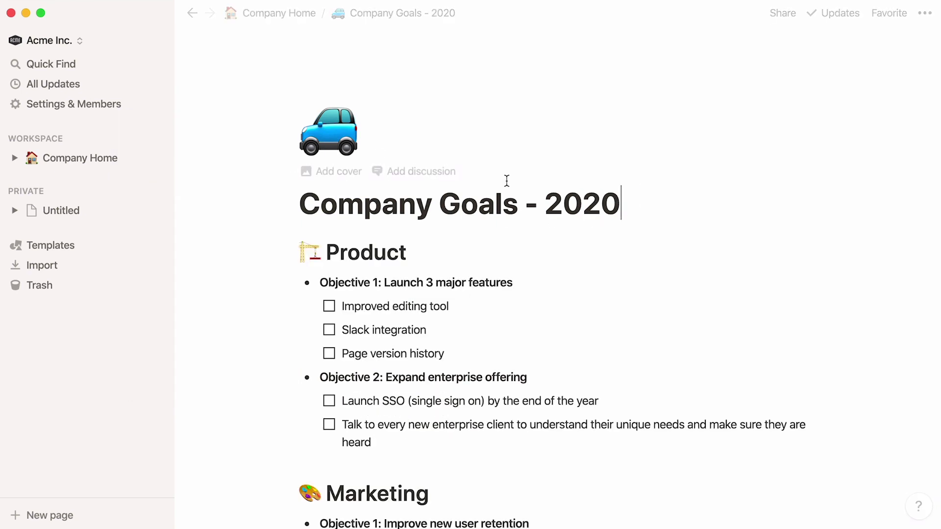
Step: Insert a new subpage titled "Security Protocols" at the end of the Team list on Company Home
left_click(84, 157)
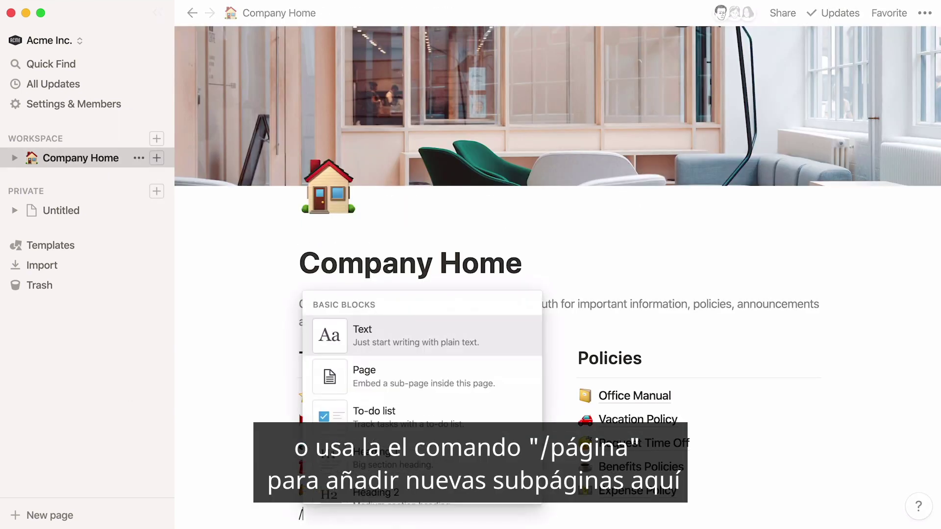
type("page")
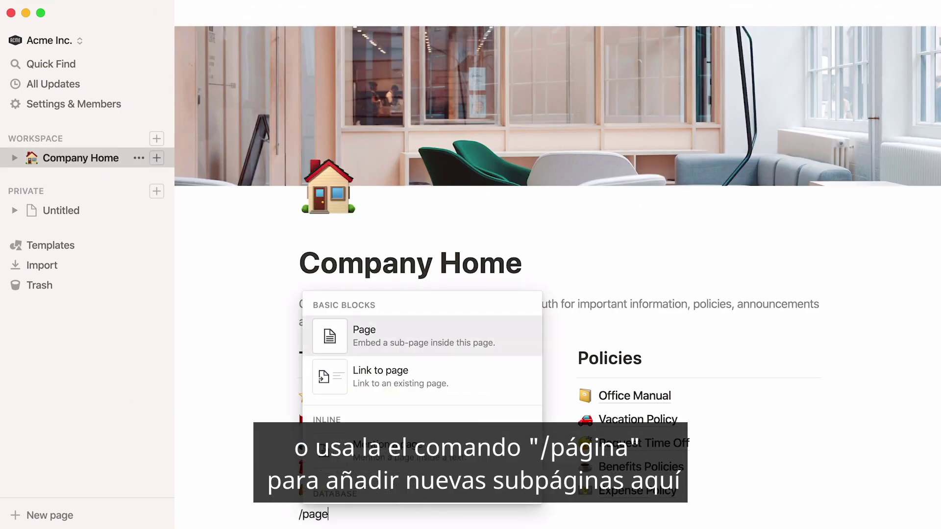
key("Return")
type("Security Protocols")
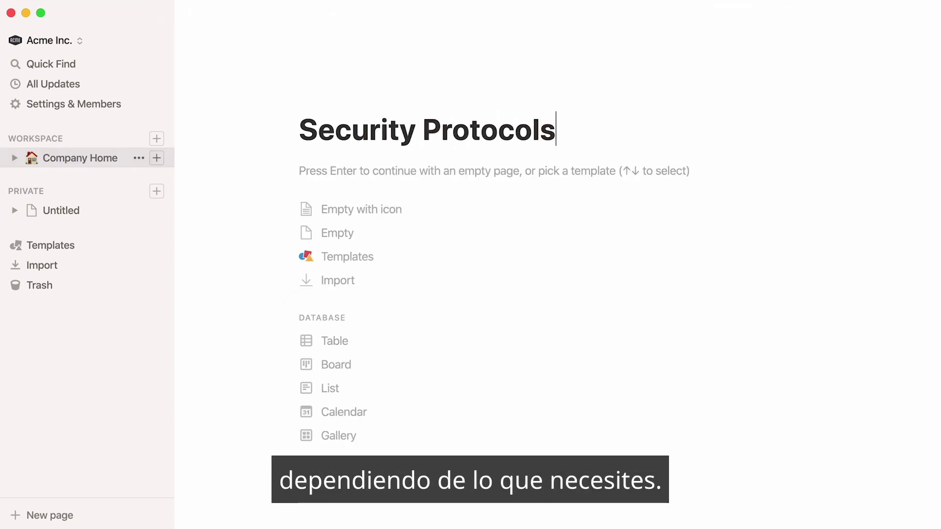
Step: On the Vacation Policy page, add "Every employee at Acme Corp starts with the PTO allowance outlined below." under the title
left_click(88, 159)
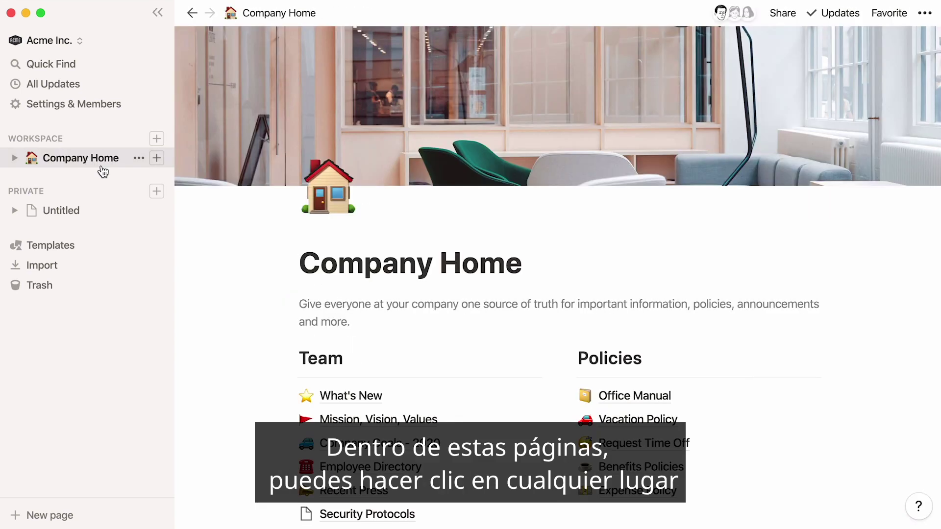
left_click(635, 420)
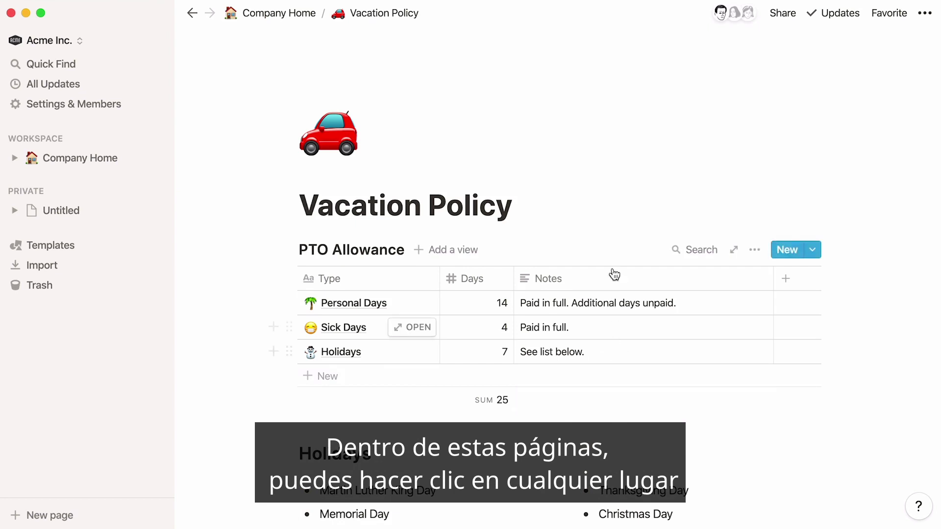
left_click(611, 210)
key("Return")
type("Every employee at Acme ")
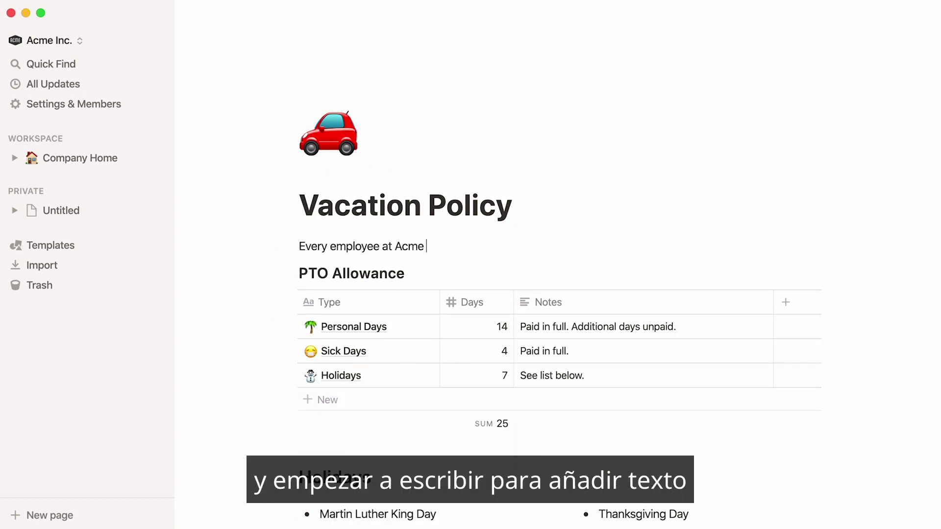
type("Corp starts with the PTO allowance outlined below.")
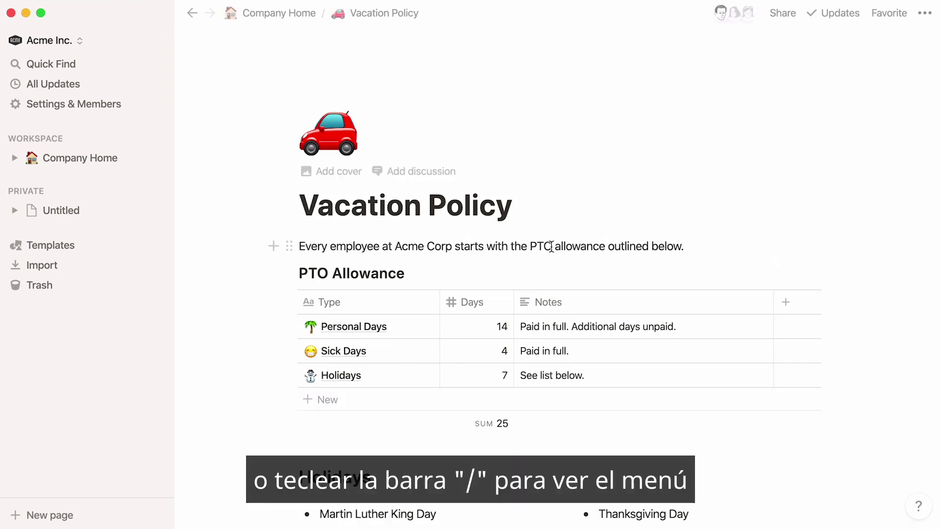
left_click(561, 273)
key("Return")
type("/")
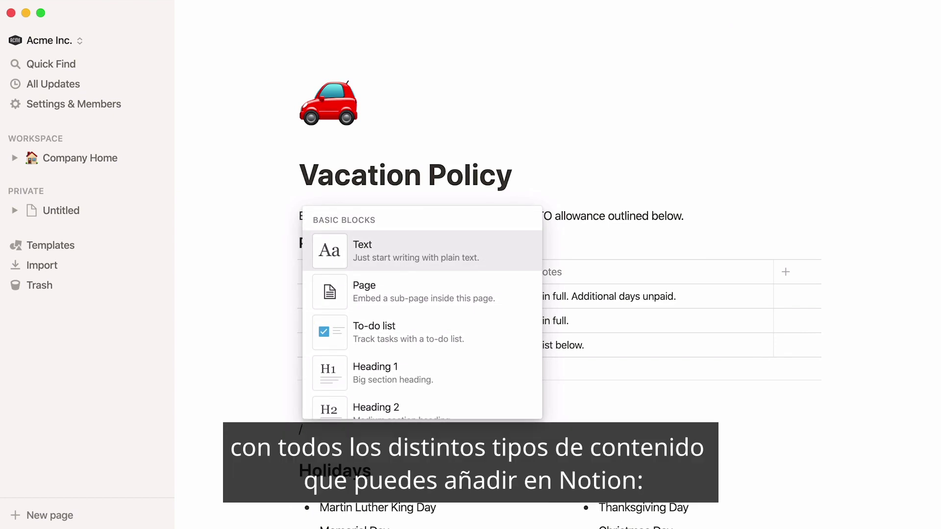
type("pdf")
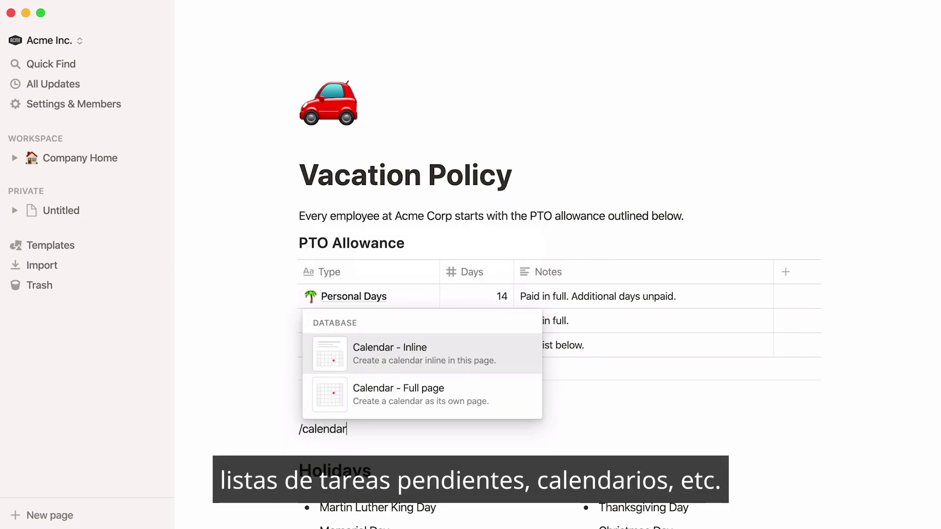
key("BackSpace")
key("BackSpace")
key("BackSpace")
key("BackSpace")
key("BackSpace")
key("BackSpace")
key("BackSpace")
key("BackSpace")
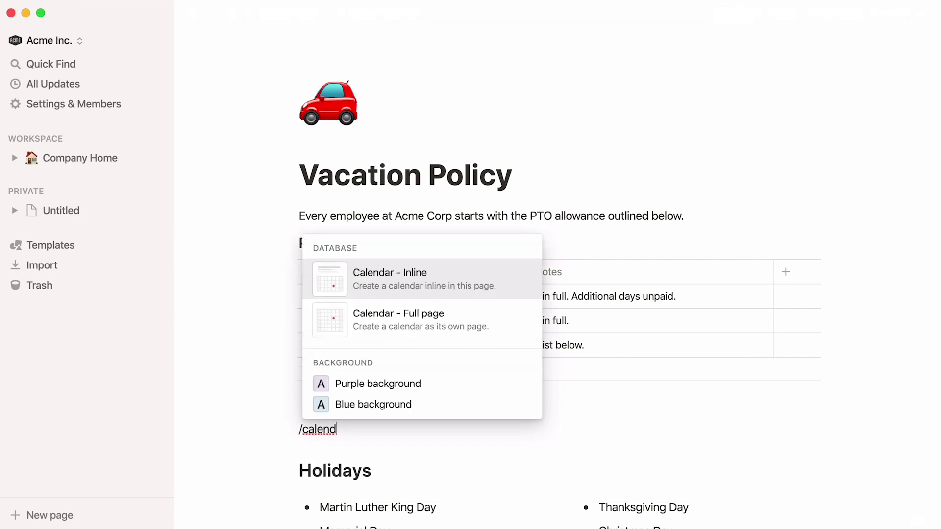
key("BackSpace")
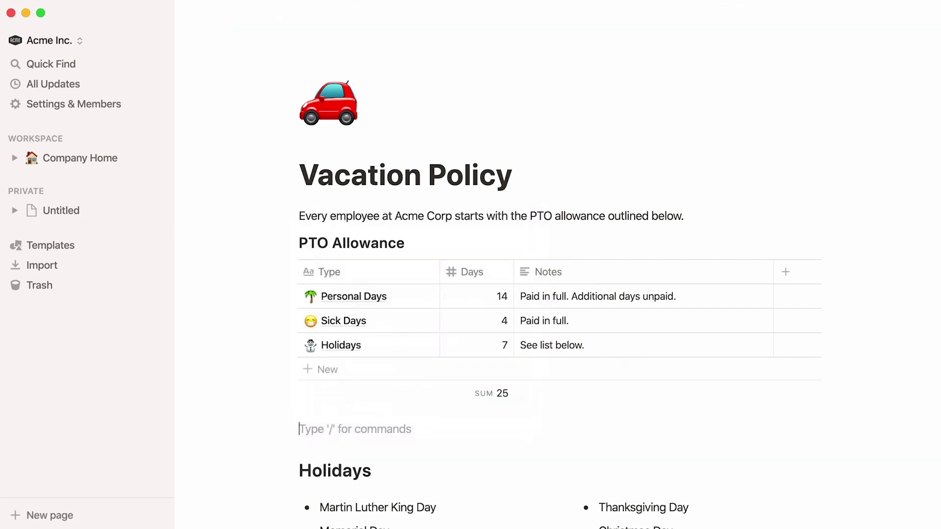
key("BackSpace")
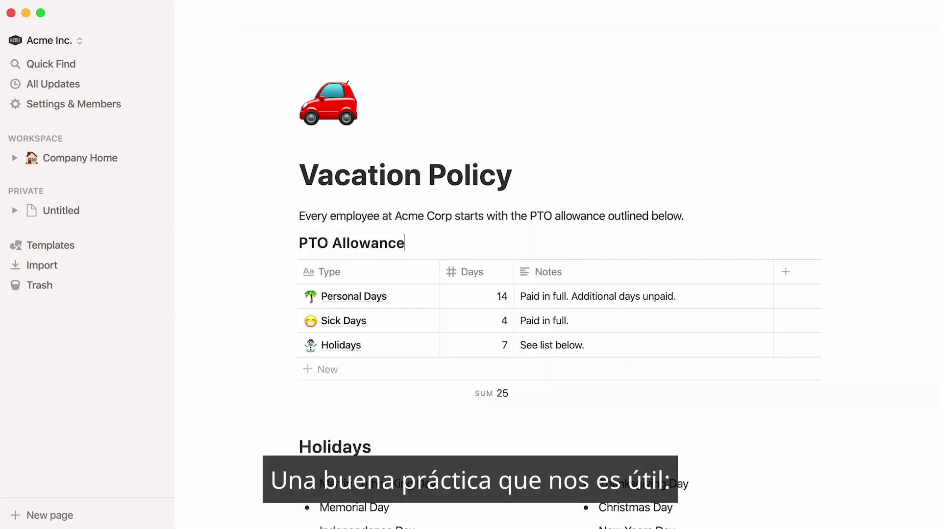
Step: Insert an empty callout block directly above the introductory sentence on the Vacation Policy page
left_click(297, 216)
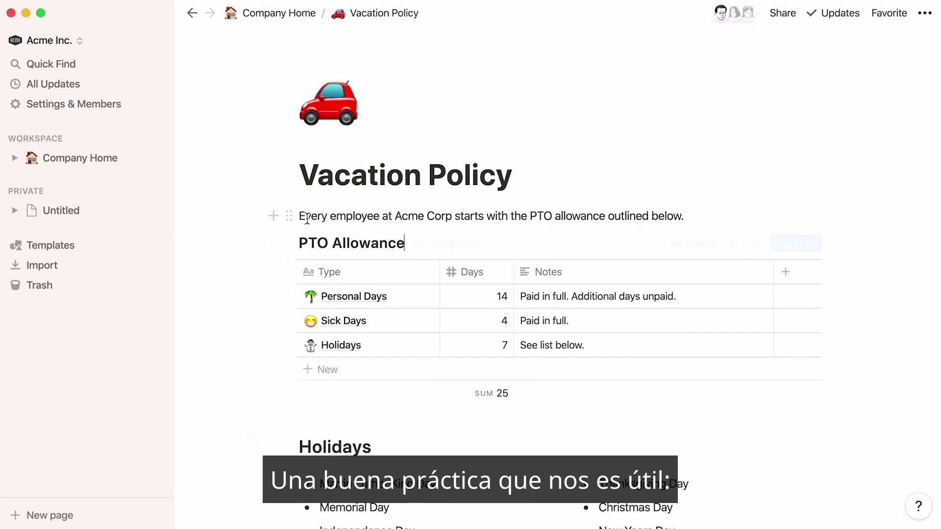
key("Return")
key("Return")
type("/callout")
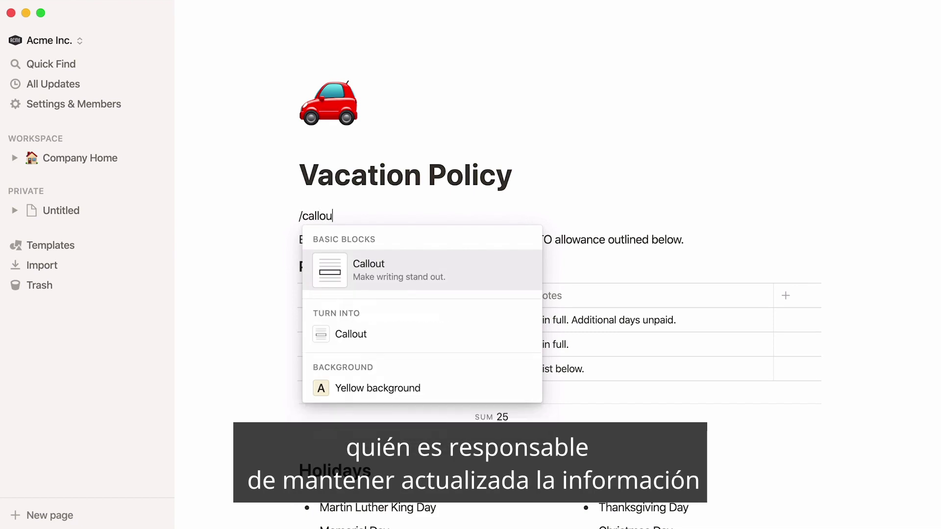
key("Return")
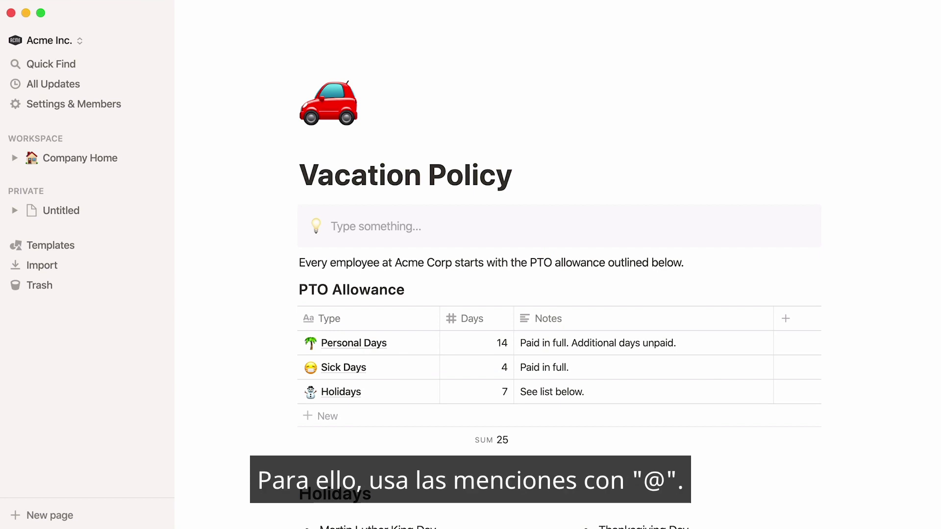
Step: Fill the callout with a mention of the page's responsible person, the words "last updated" and a date mention for April 3, 2020
type("@edg")
key("Return")
type("last")
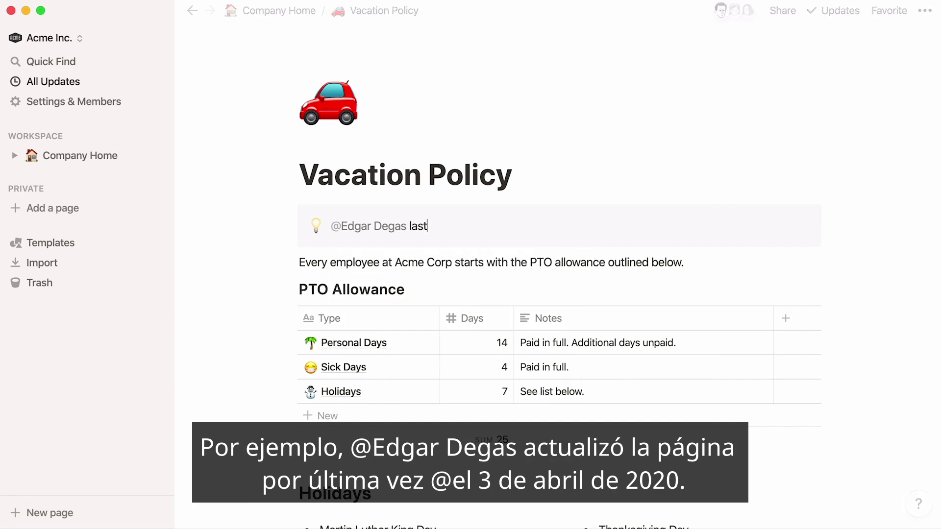
type(" updated @April 3, 202")
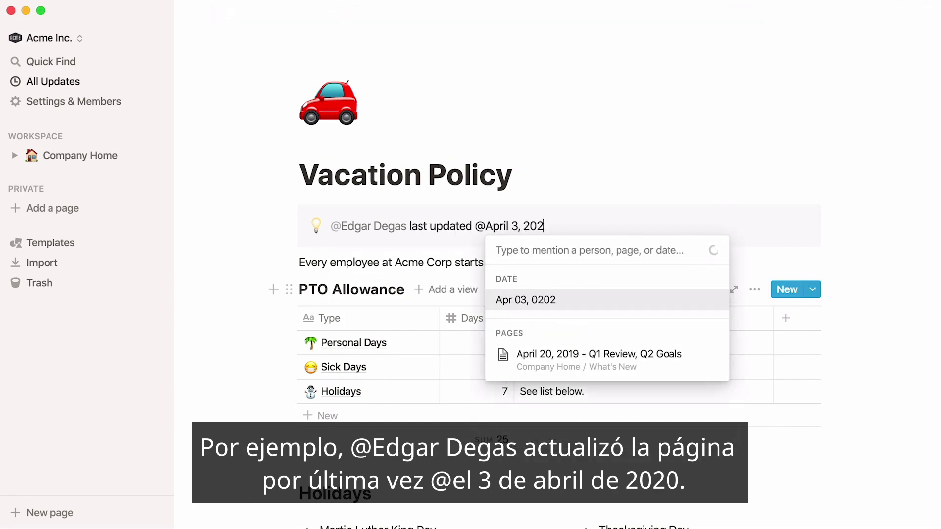
type("0")
key("Return")
type(".")
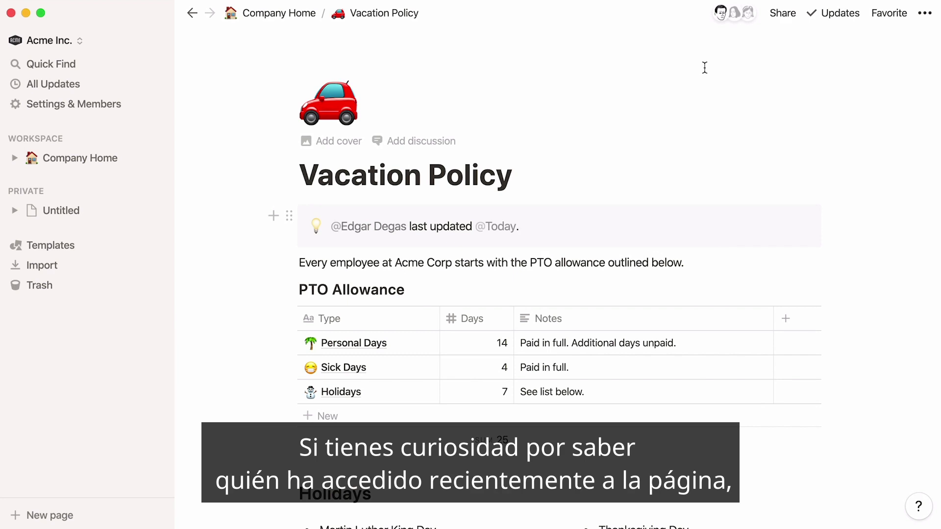
Step: Return to Company Home and add two new pages to the shared workspace section, titled "Sales" and "Engineering"
mouse_move(751, 20)
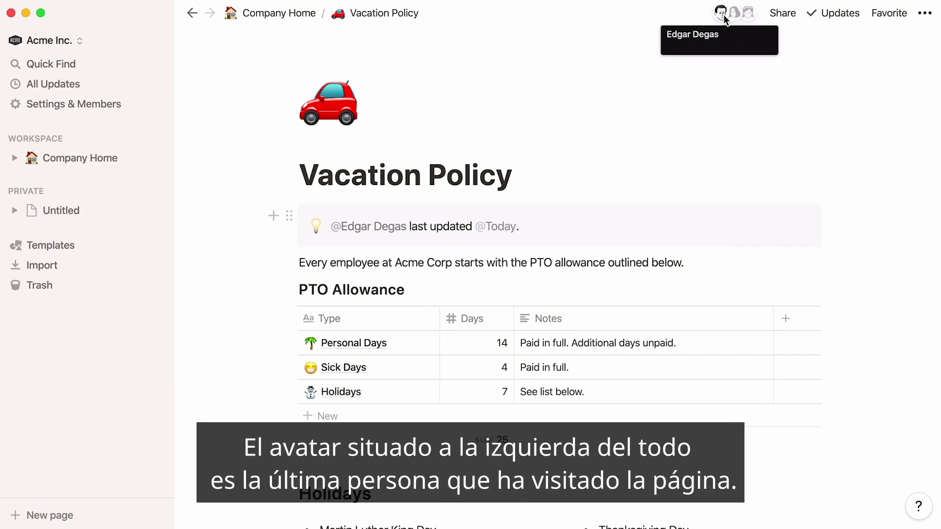
left_click(301, 18)
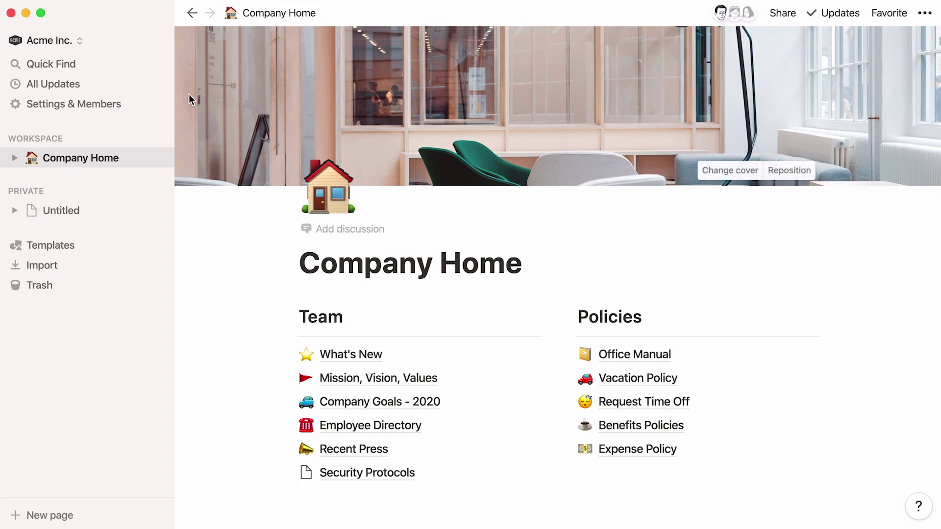
mouse_move(155, 138)
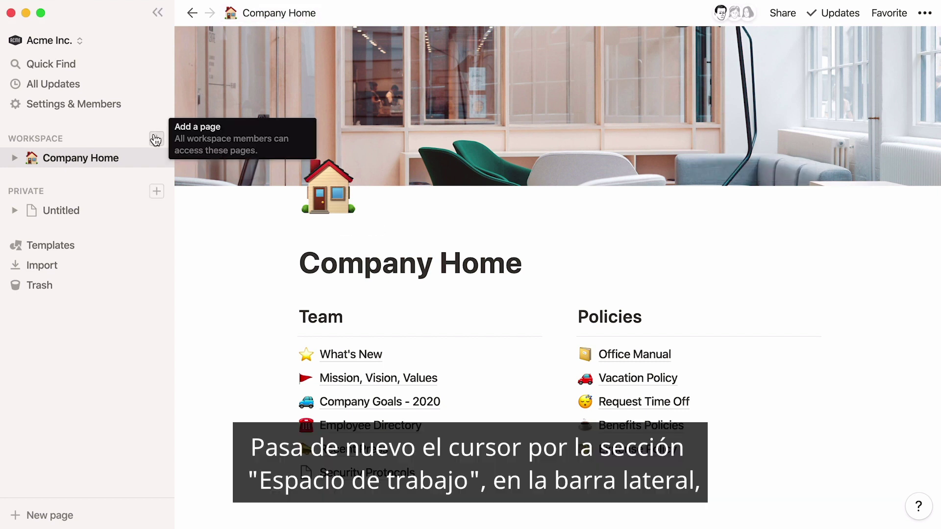
left_click(155, 141)
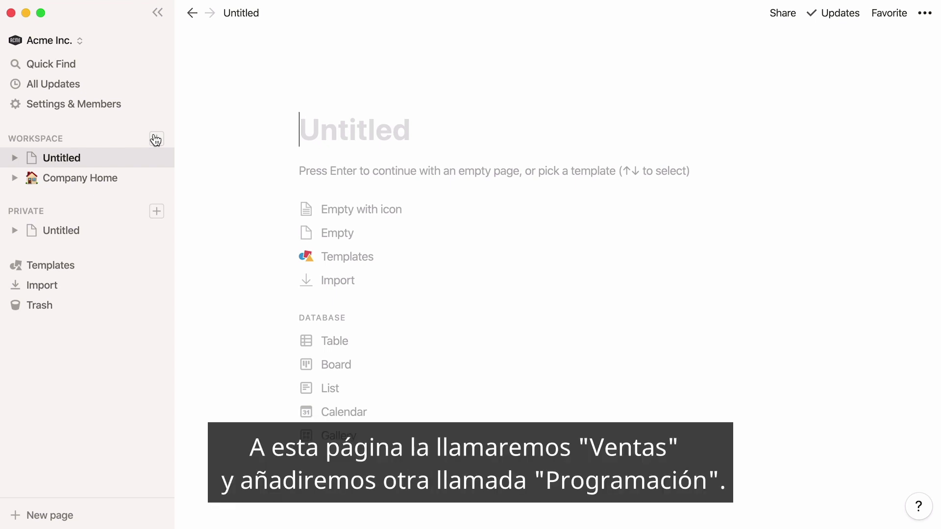
type("Sales")
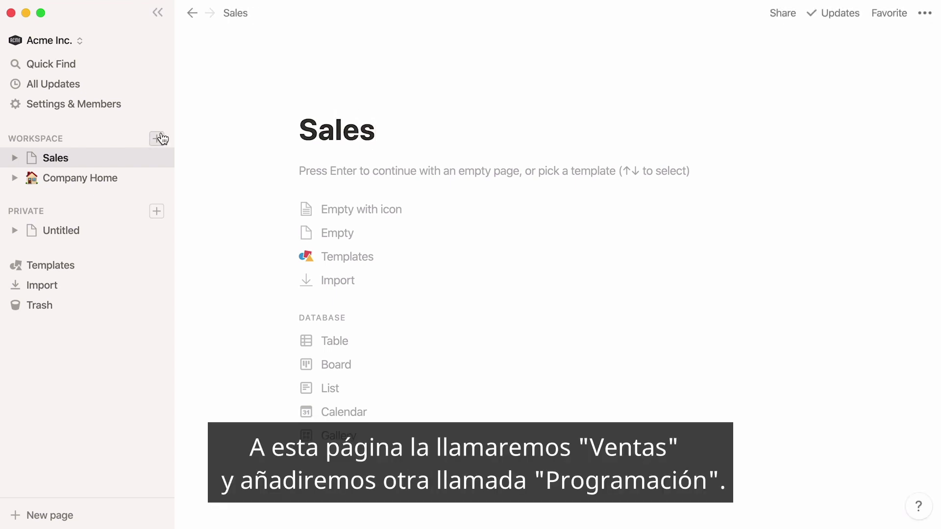
left_click(157, 139)
type("Engineering")
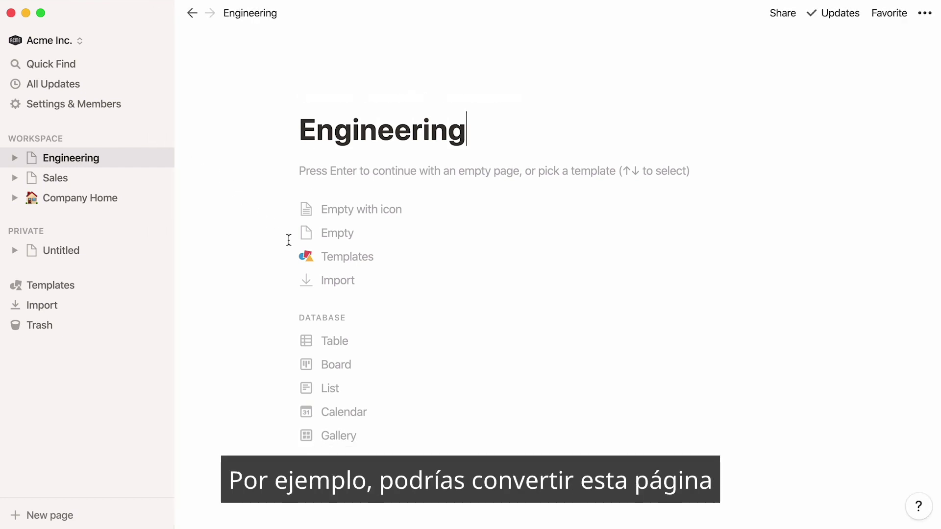
Step: Apply the Engineering Wiki template from the Engineering category to the Engineering page, and open the Sales page
left_click(304, 256)
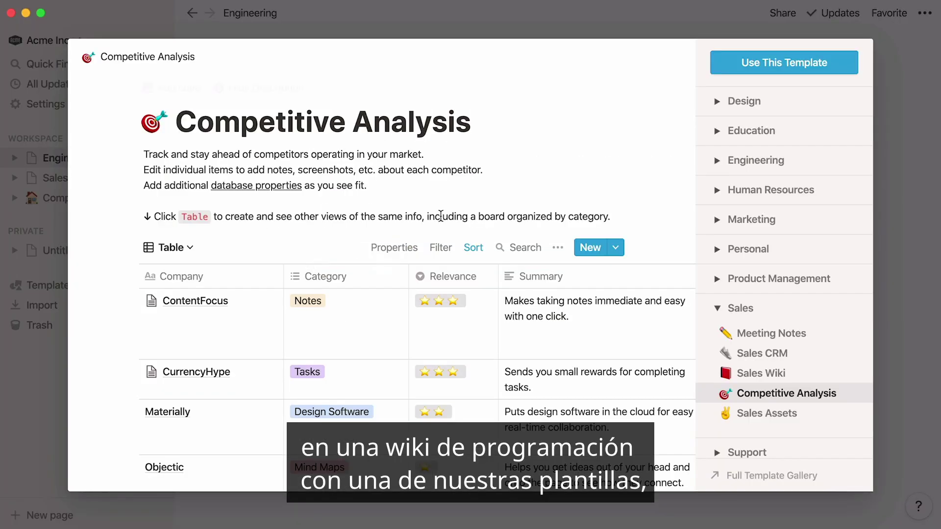
left_click(704, 165)
left_click(721, 225)
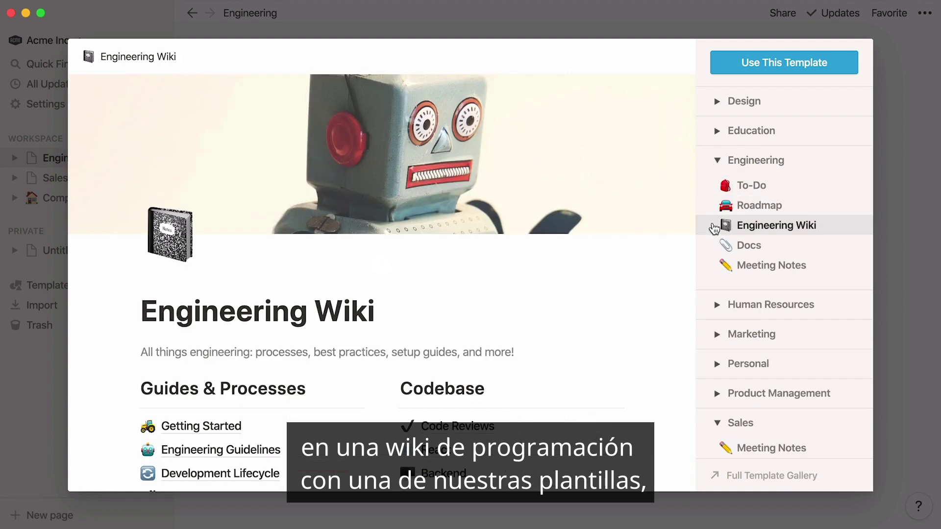
left_click(805, 72)
left_click(130, 179)
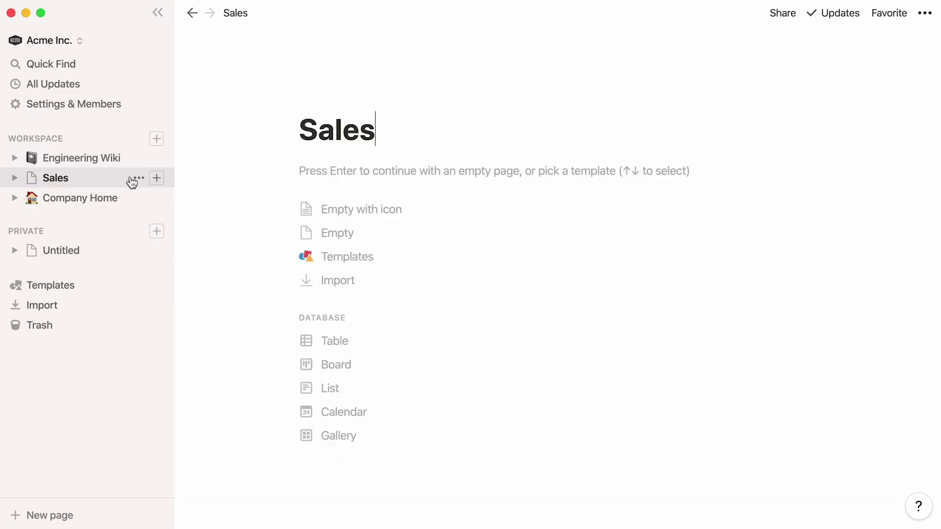
Step: Apply the Sales Wiki template from the Sales category to the Sales page, and delete the introductory sentence under its title
left_click(309, 259)
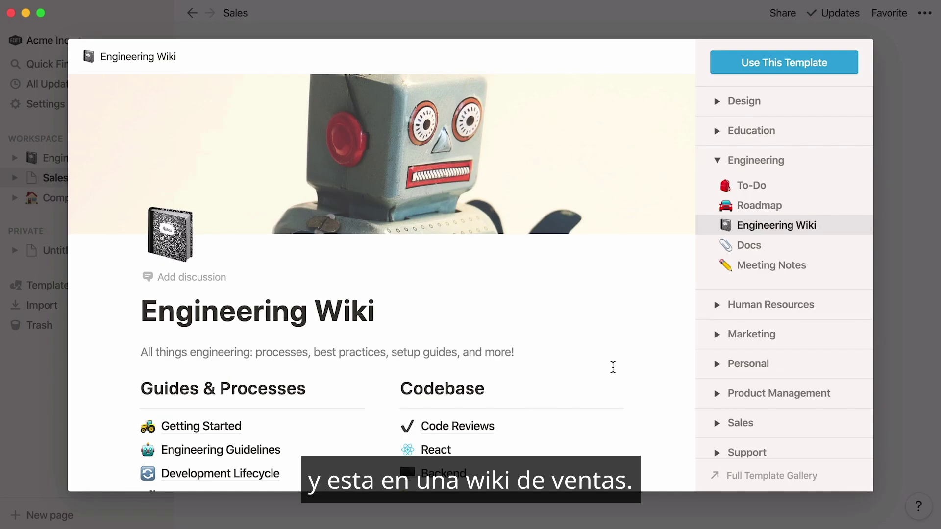
left_click(716, 424)
scroll(759, 392, "down", 2)
left_click(761, 424)
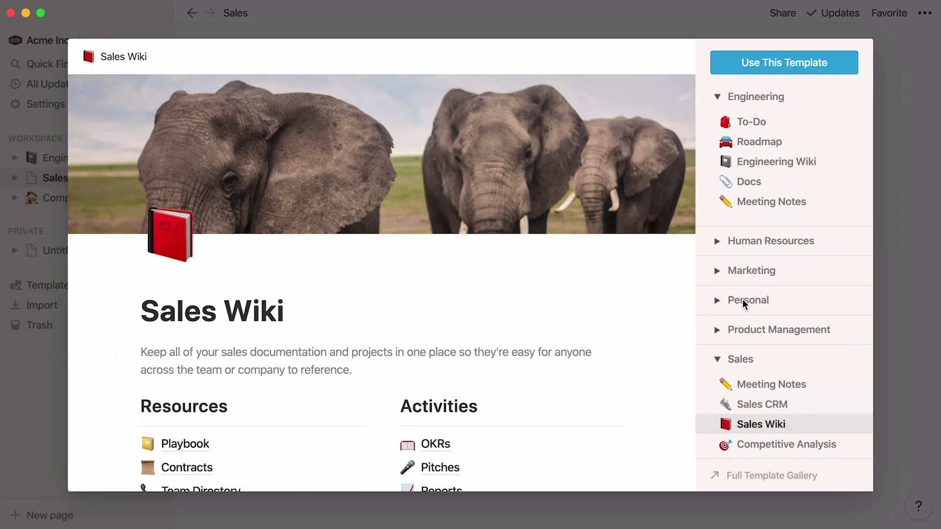
left_click(801, 67)
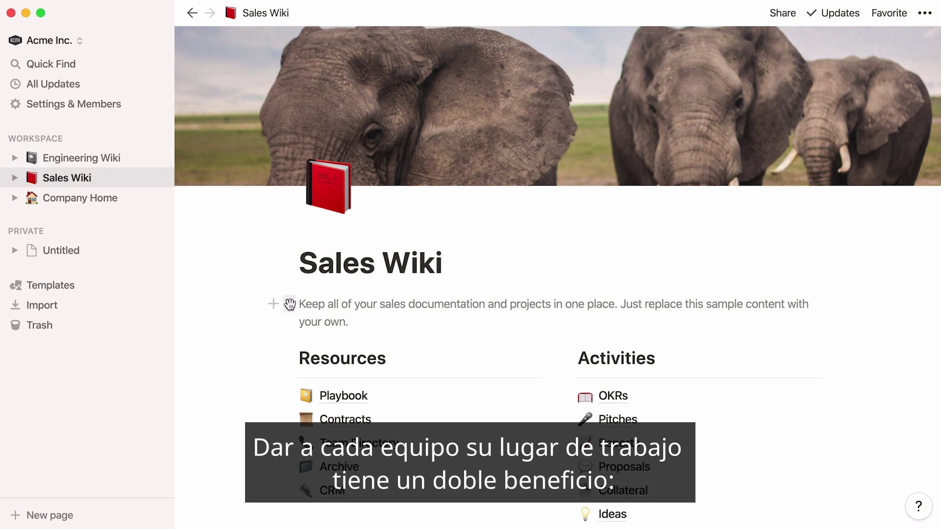
left_click(289, 304)
left_click(261, 225)
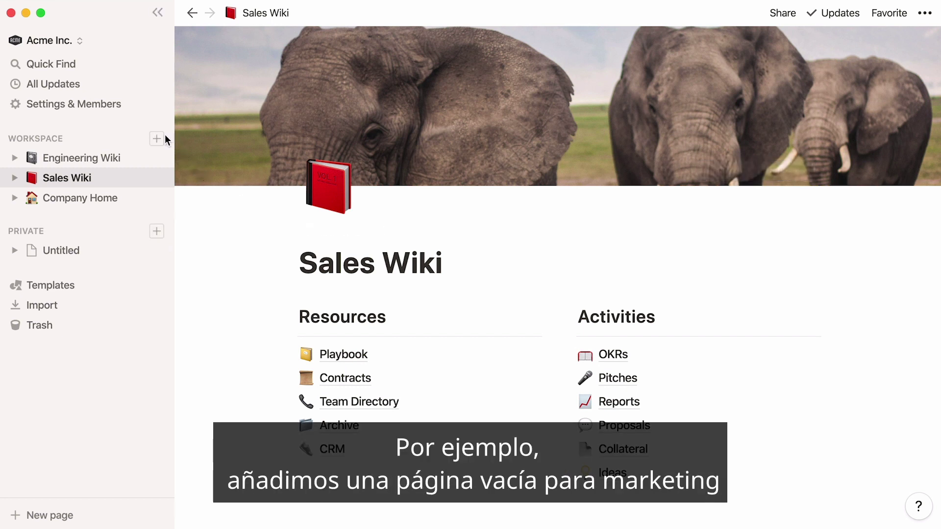
Step: Add a page with an icon titled "Marketing Wiki" to the shared workspace section and set its icon to the popcorn emoji
left_click(162, 139)
type("Marketing Wiki")
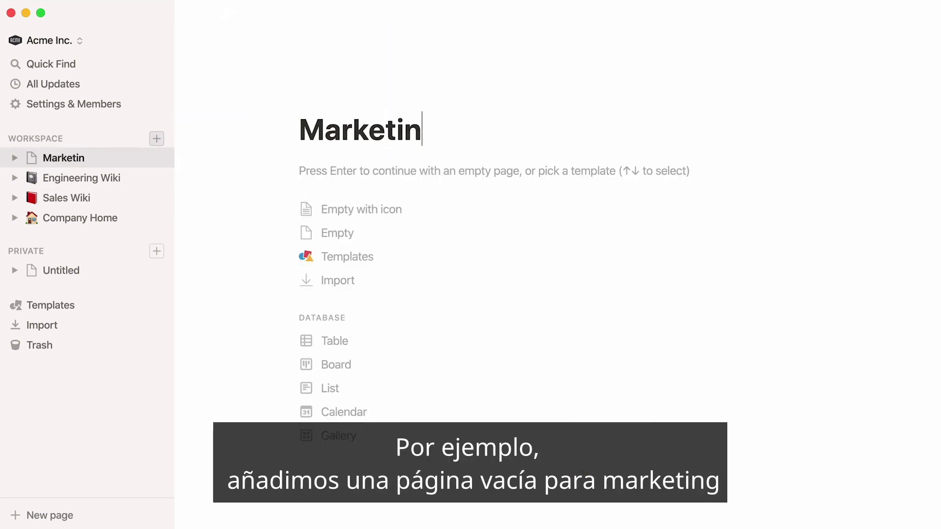
left_click(319, 209)
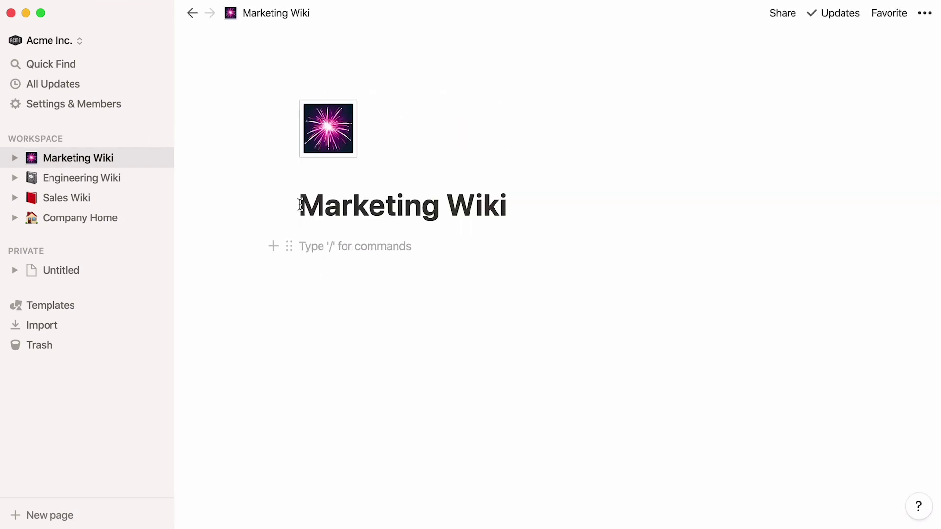
left_click(317, 147)
type("pop")
left_click(209, 313)
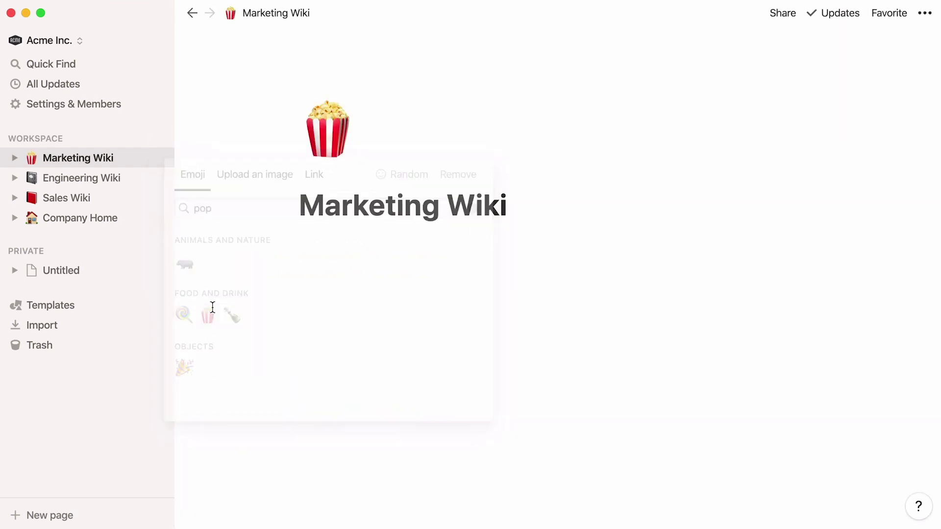
Step: Add a page with an icon titled "Customer Success Wiki" to the shared workspace section and set its icon to the butterfly emoji
left_click(156, 139)
type("Customer Suc")
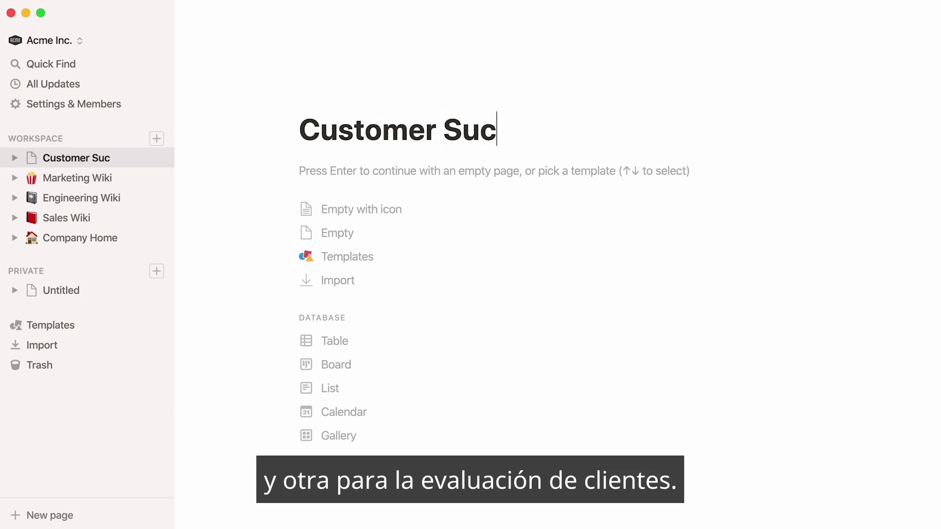
type("cess Wiki")
left_click(308, 209)
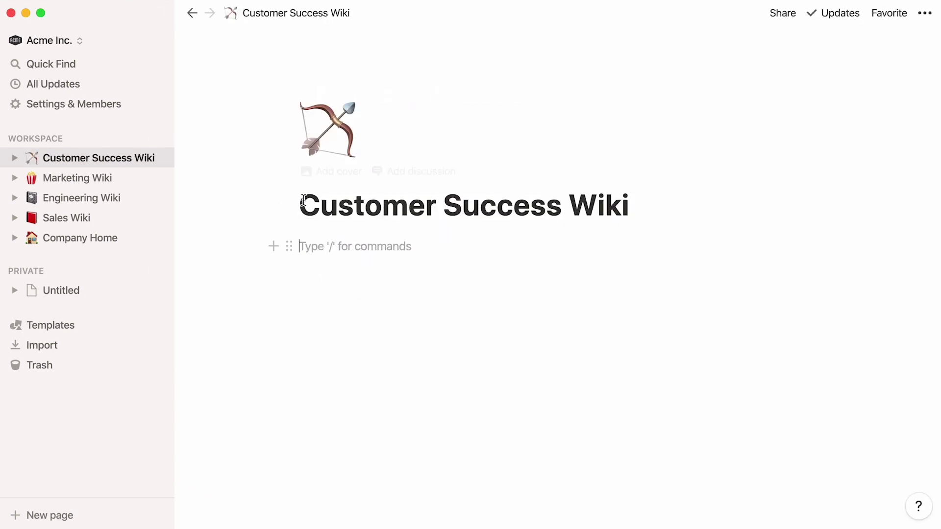
left_click(323, 150)
type("butterfly")
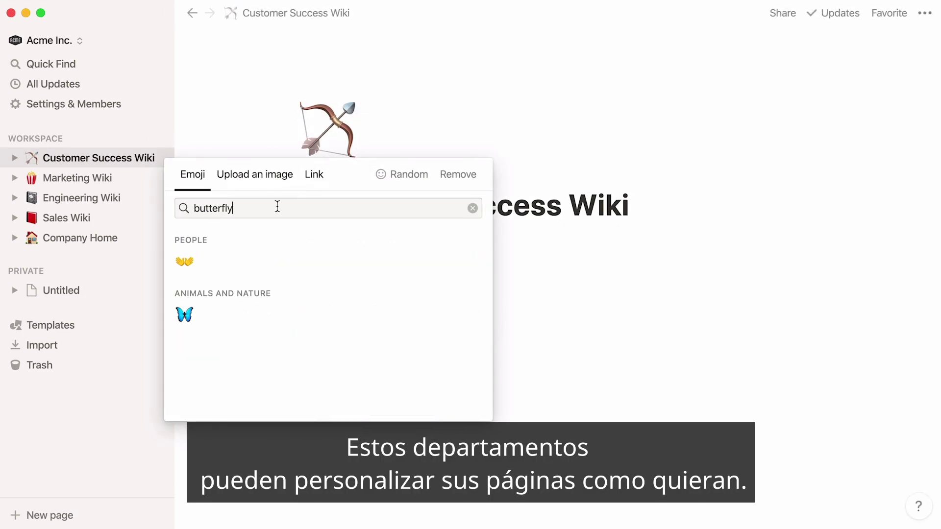
left_click(185, 314)
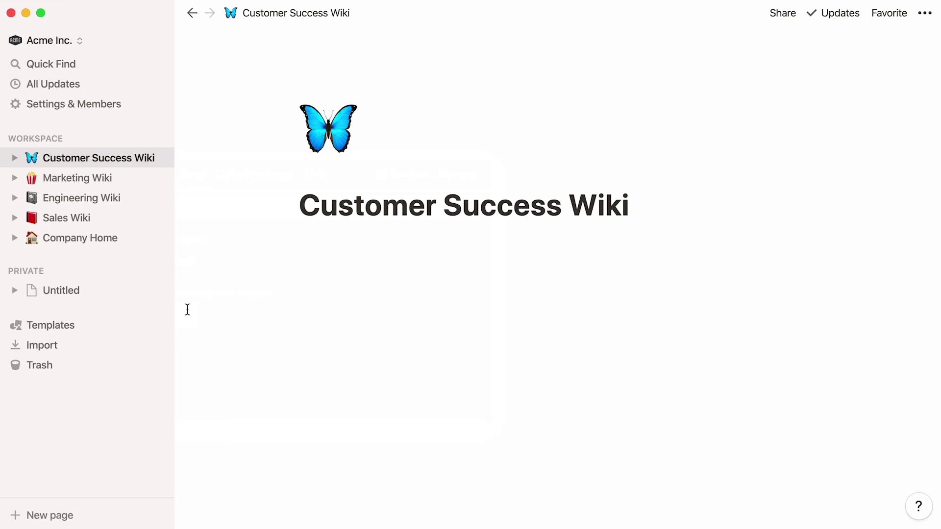
Step: Look through the embed block types available for the body of the Customer Success Wiki page
type("/embed")
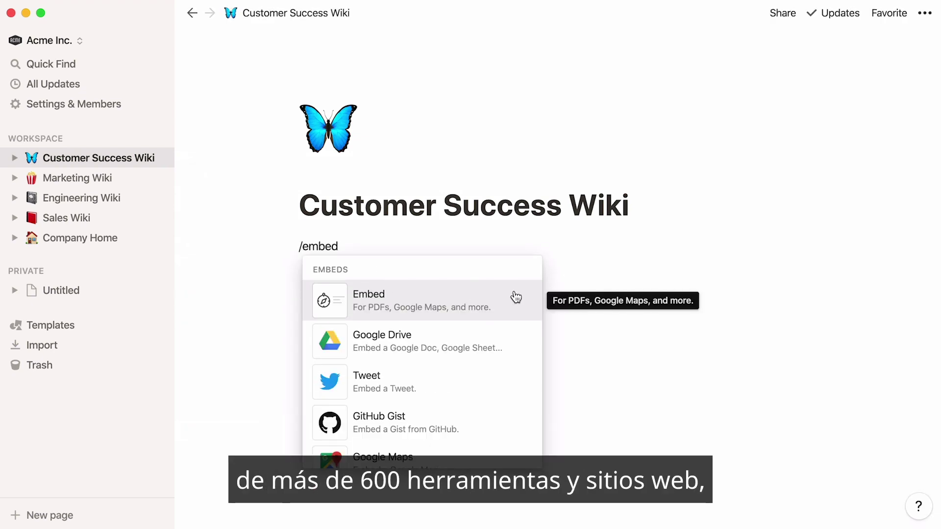
scroll(516, 297, "down", 3)
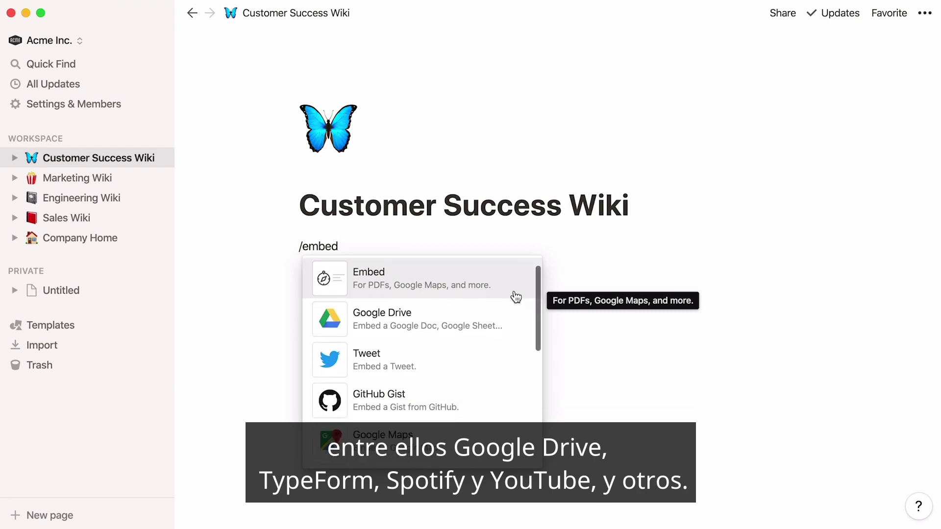
scroll(516, 298, "down", 4)
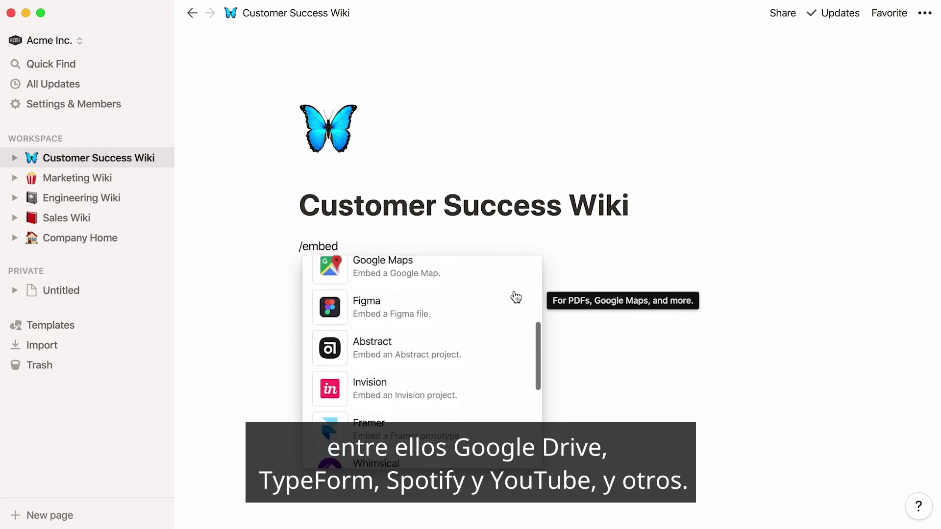
scroll(516, 298, "down", 5)
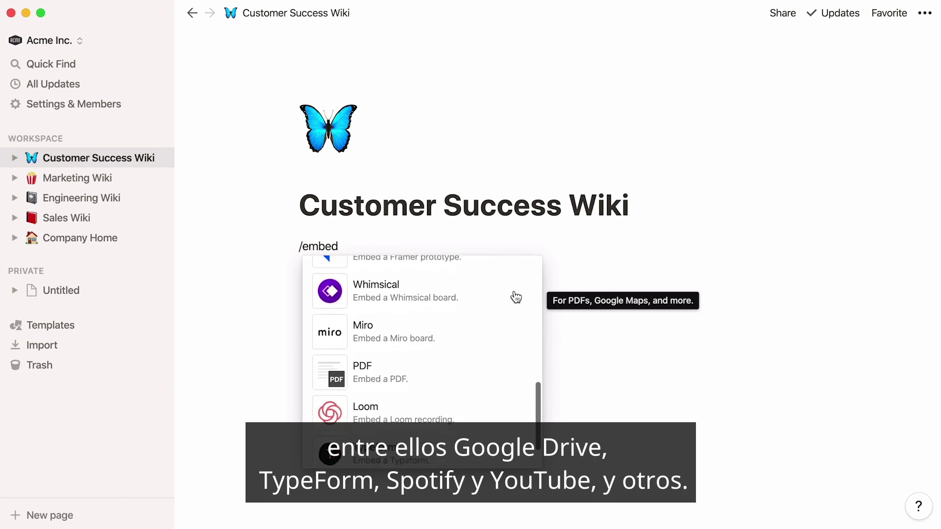
key("BackSpace")
key("BackSpace")
key("BackSpace")
key("BackSpace")
key("BackSpace")
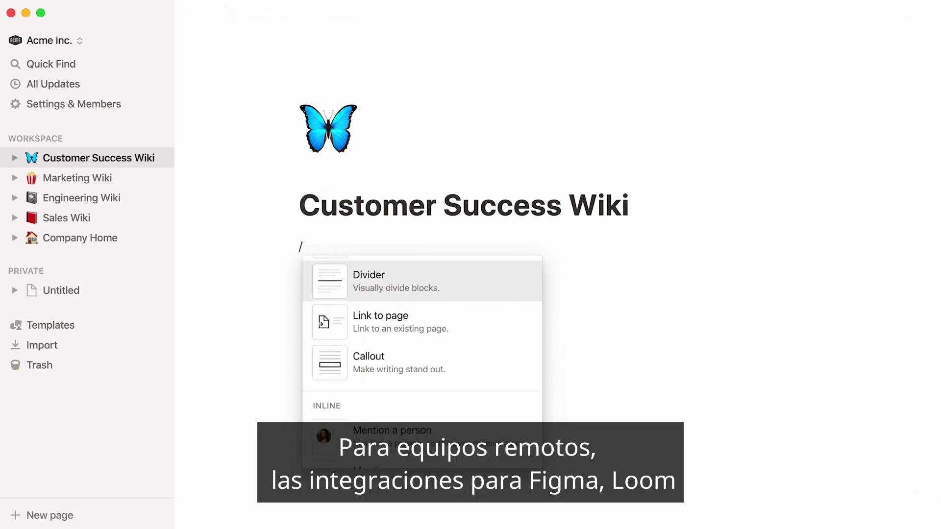
Step: Search the block options for the Figma and Miro embeds, and clear the search text from the page
type("figma")
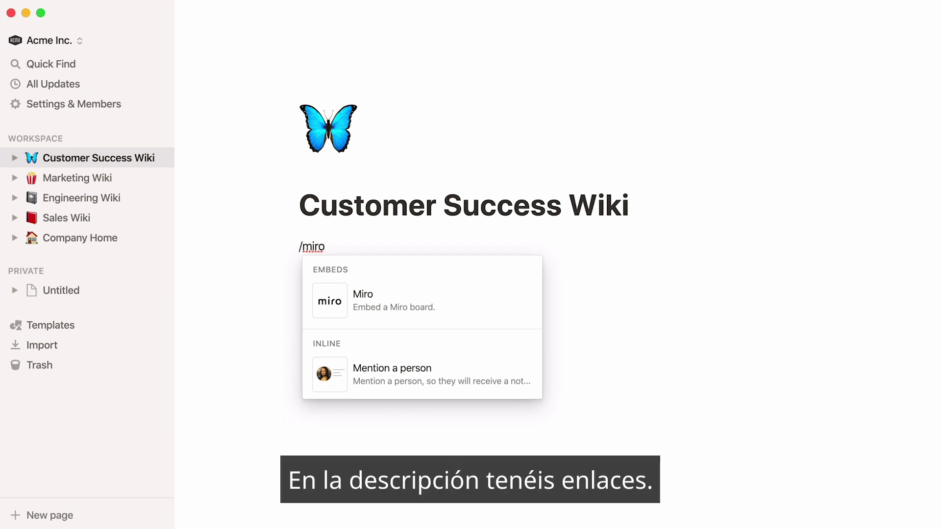
key("BackSpace")
key("BackSpace")
key("BackSpace")
key("BackSpace")
key("BackSpace")
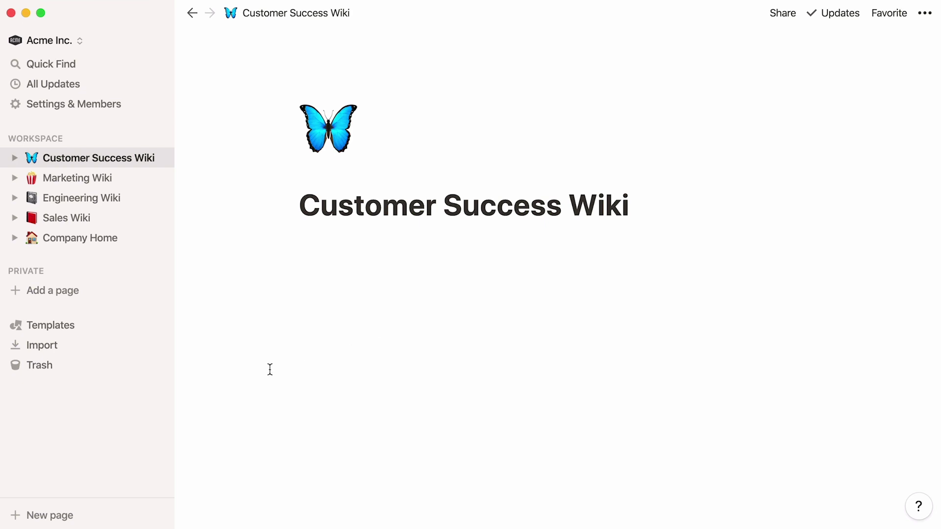
Step: Create a new page from the Meeting Notes template in the Design category
left_click(58, 514)
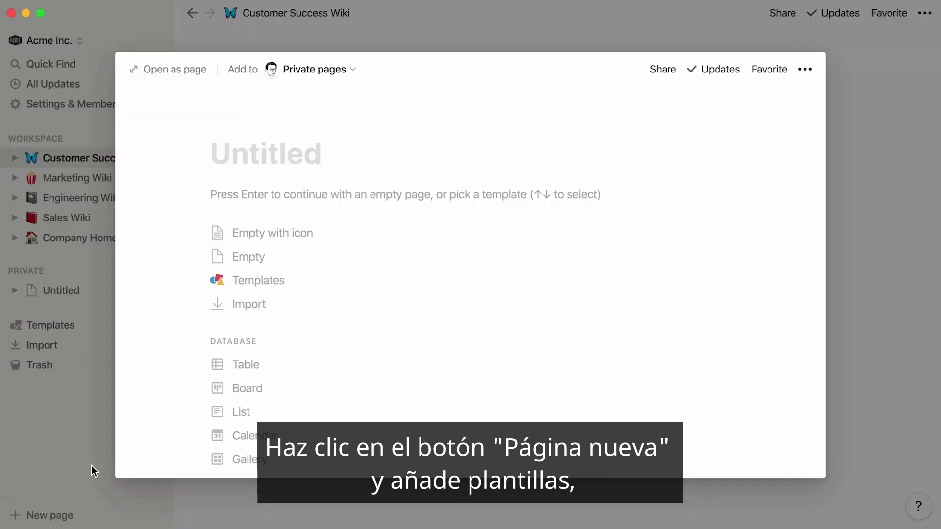
left_click(283, 281)
left_click(718, 101)
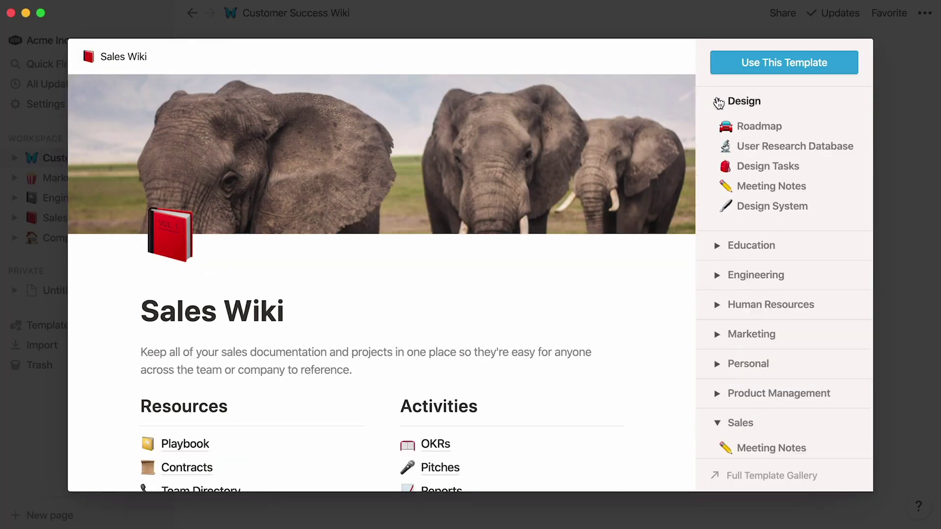
left_click(717, 186)
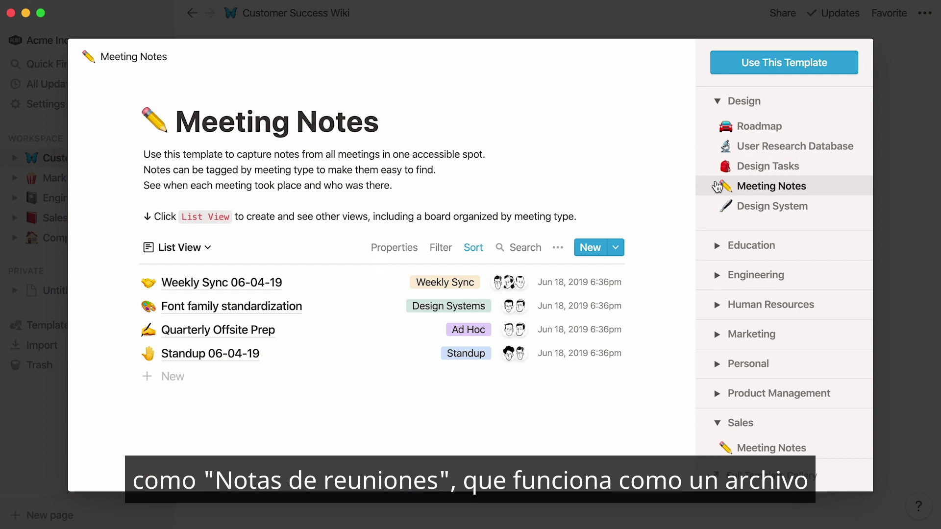
left_click(767, 64)
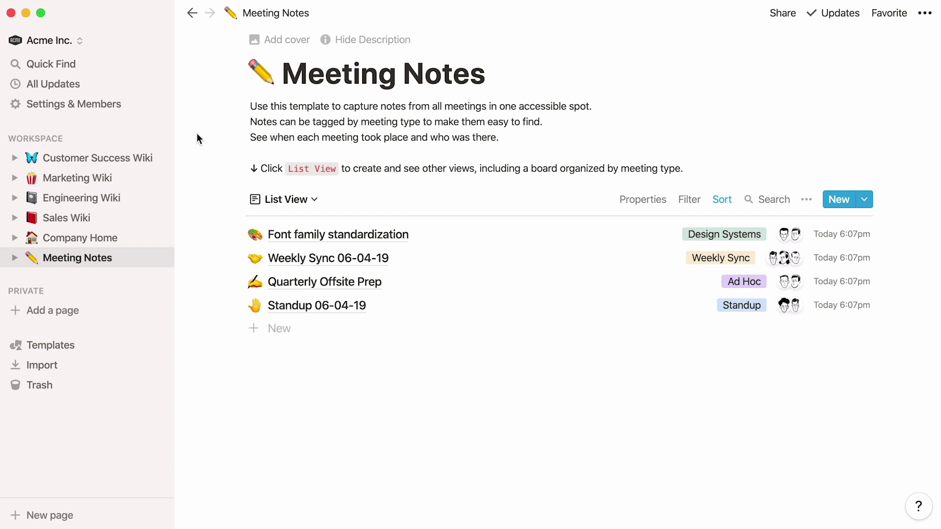
Step: Add a page to the shared workspace section using the Docs template from the Product Management category
left_click(158, 140)
left_click(336, 257)
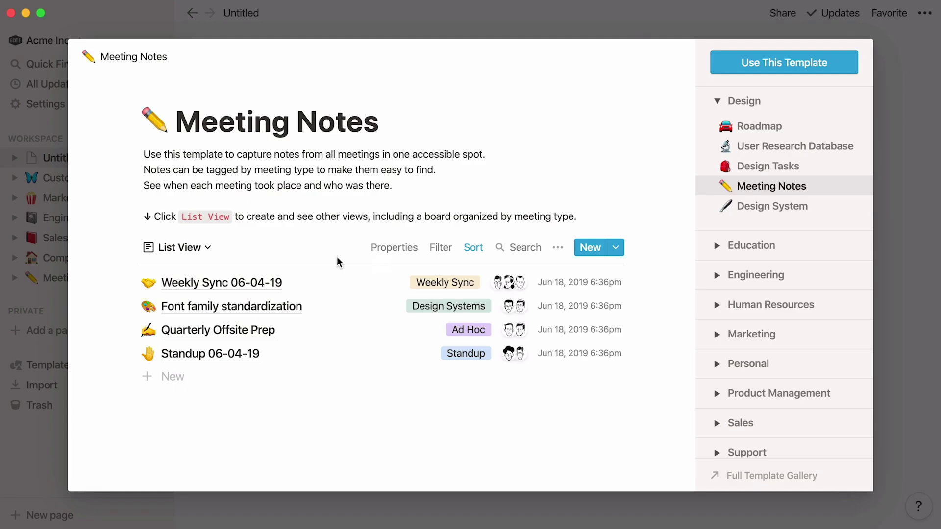
left_click(726, 403)
scroll(735, 397, "down", 1)
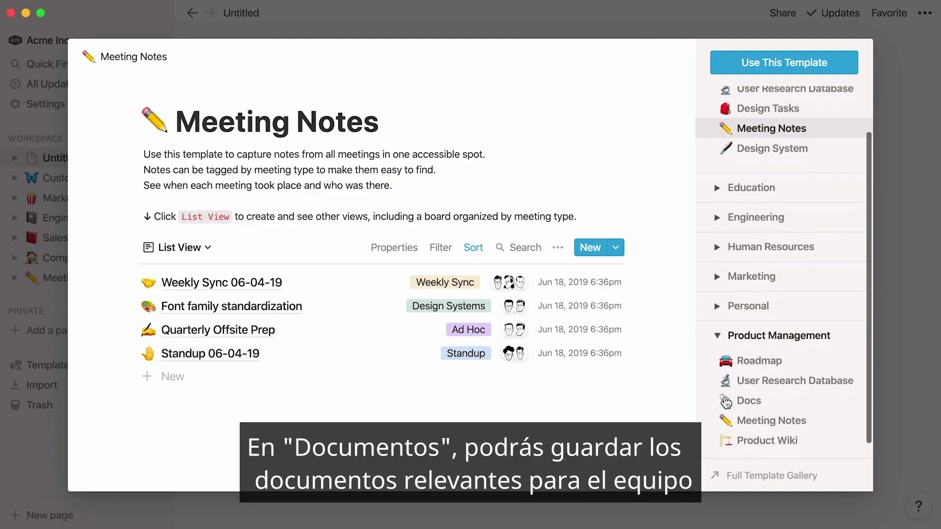
left_click(748, 394)
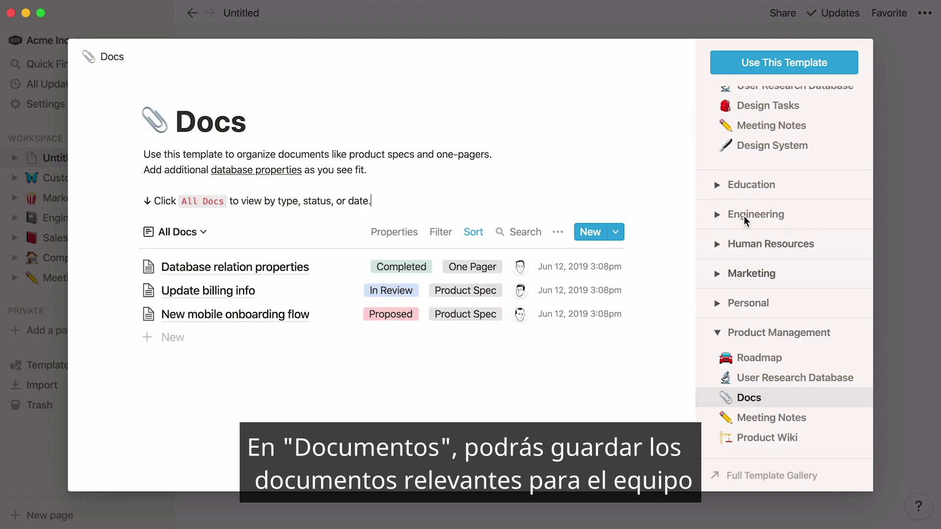
left_click(784, 65)
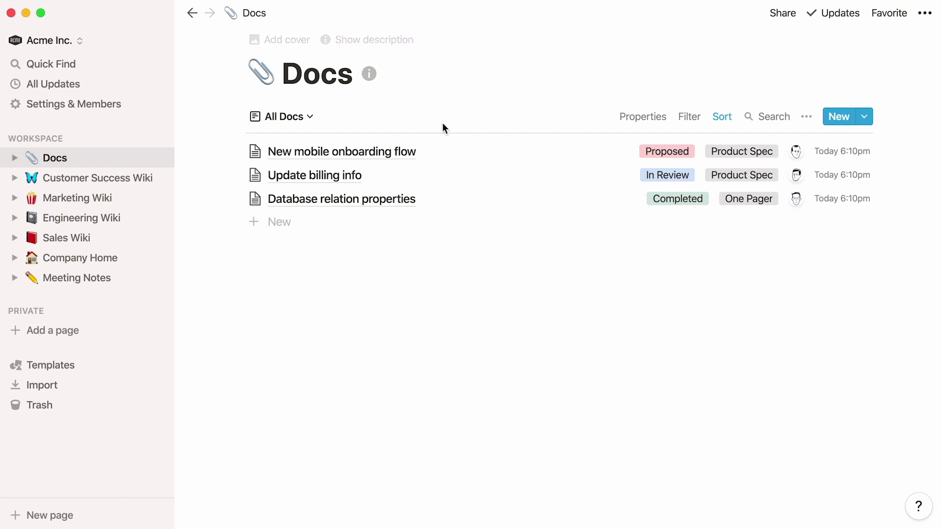
Step: Add a page to the shared workspace section using the Roadmap template from the Product Management category
left_click(158, 140)
left_click(344, 256)
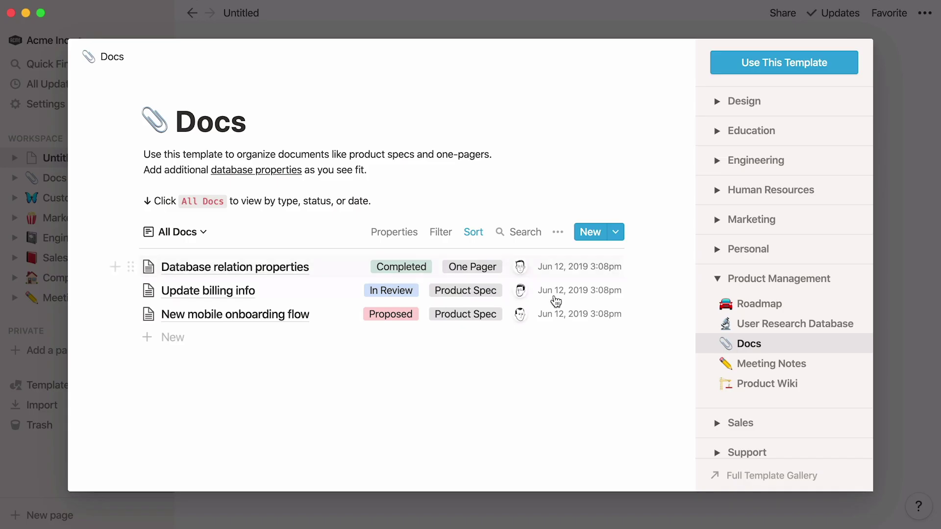
left_click(718, 302)
left_click(757, 64)
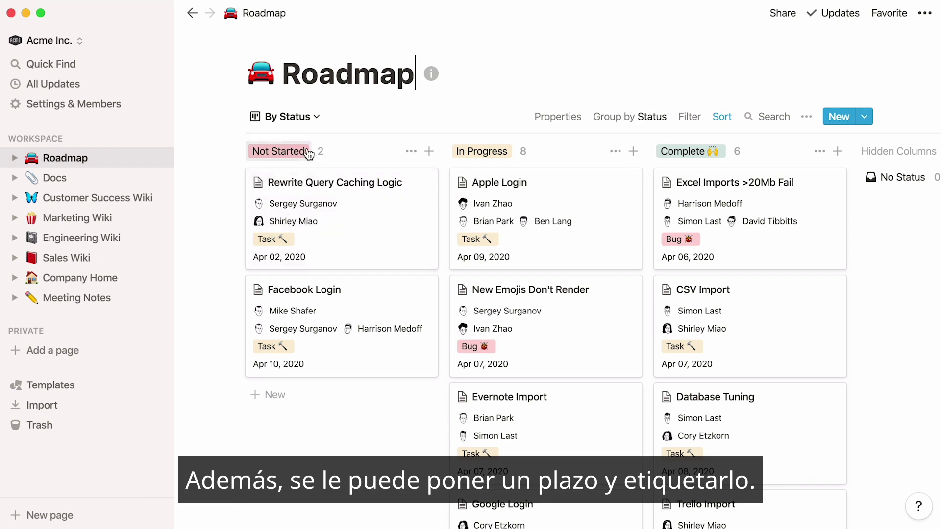
Step: Open the "Rewrite Query Caching Logic" card on the Roadmap and insert a mention of the Engineering Wiki page above the Overview heading
left_click(342, 202)
scroll(167, 292, "down", 5)
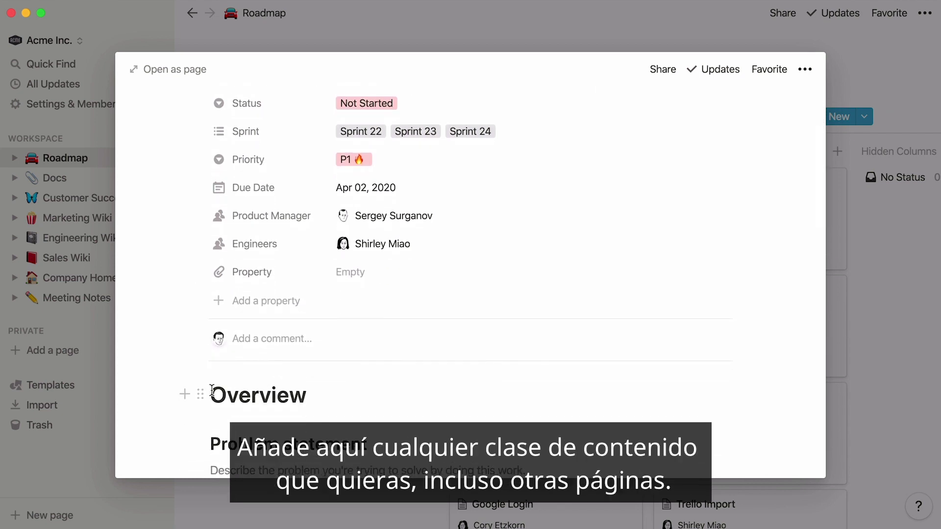
left_click(211, 390)
key("Return")
type("@engineering")
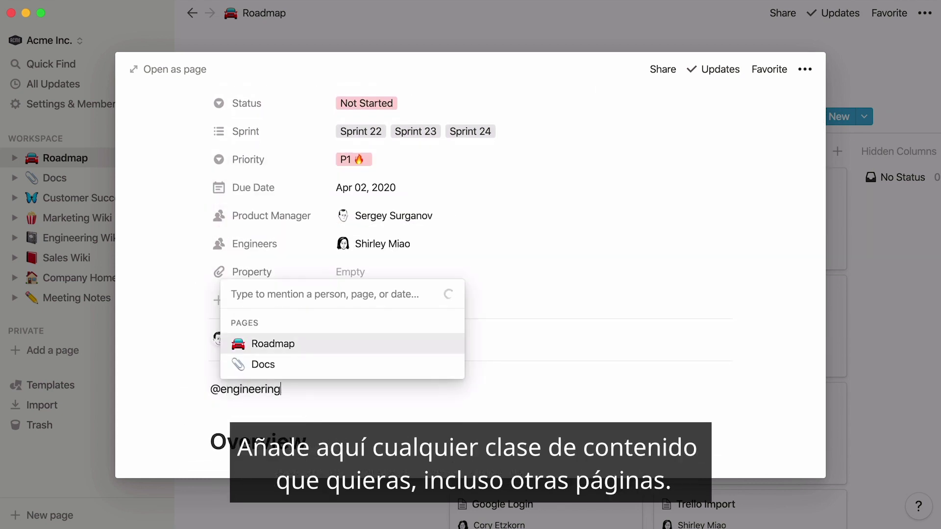
key("Return")
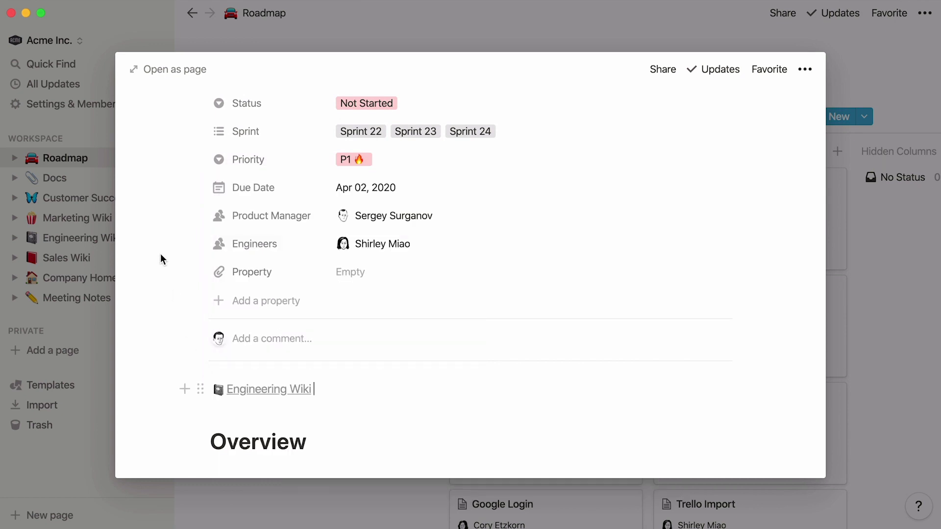
Step: Set the "Rewrite Query Caching Logic" card's Priority to P2 and add a second person as Product Manager
scroll(160, 253, "up", 3)
scroll(160, 252, "up", 3)
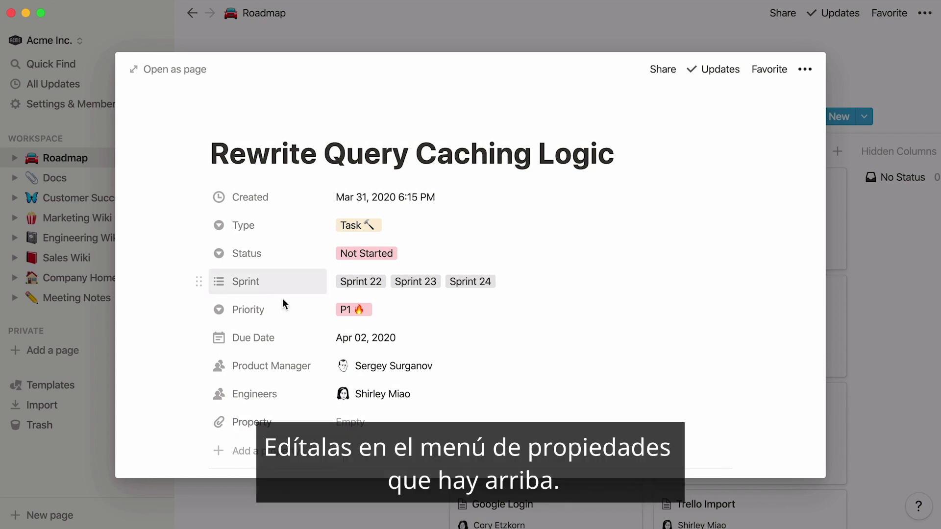
left_click(353, 311)
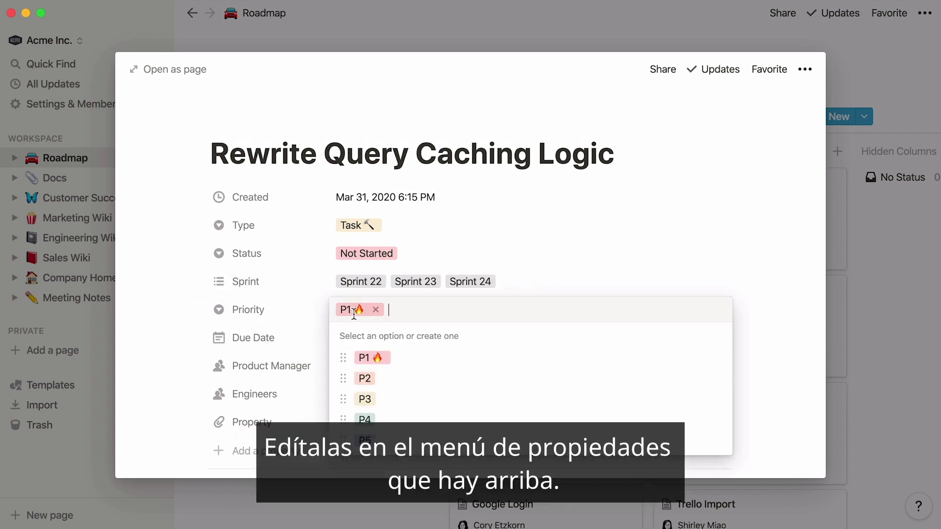
left_click(383, 378)
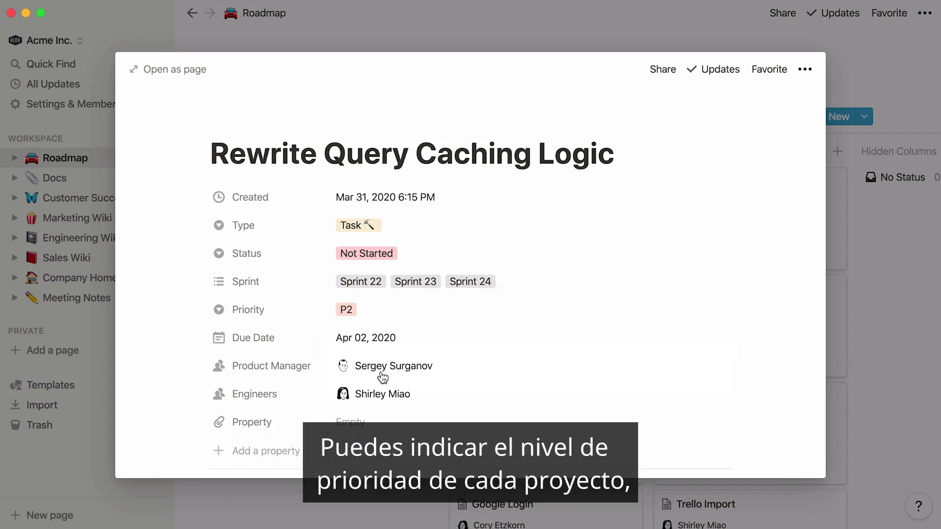
left_click(382, 376)
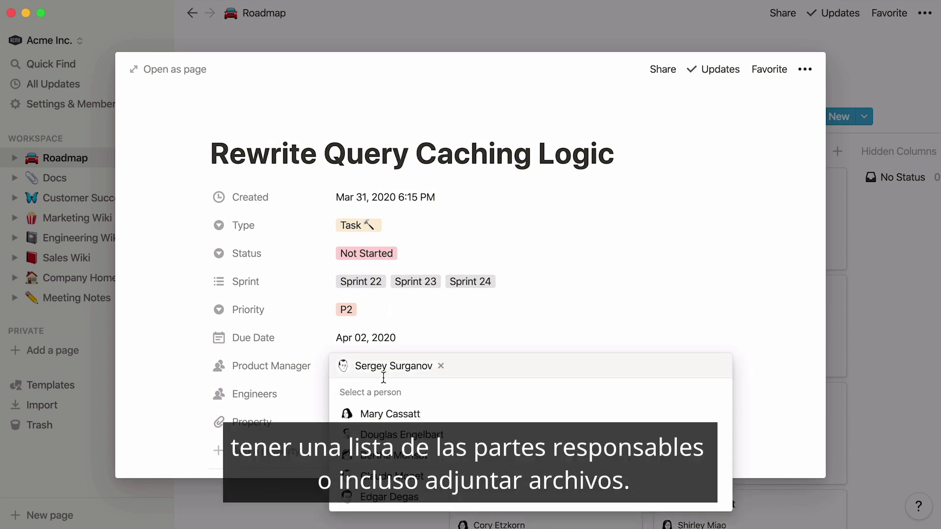
left_click(430, 436)
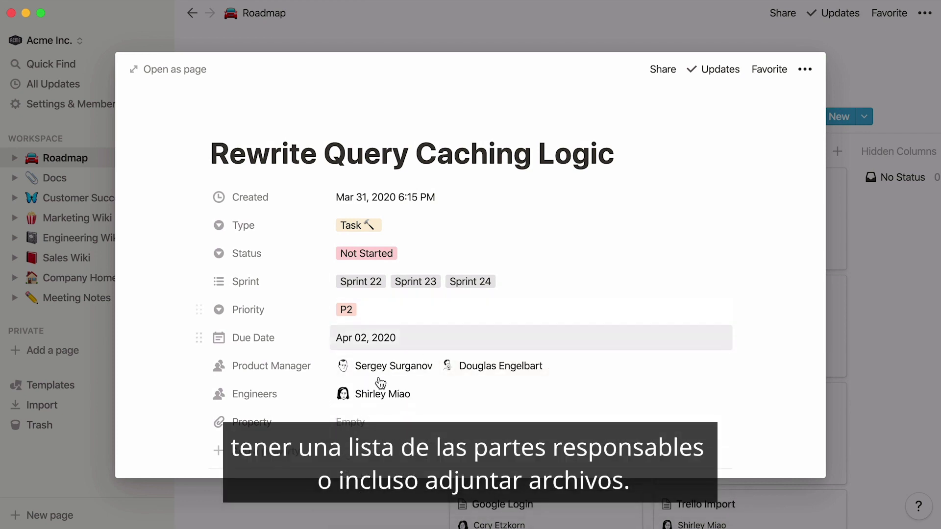
left_click(334, 422)
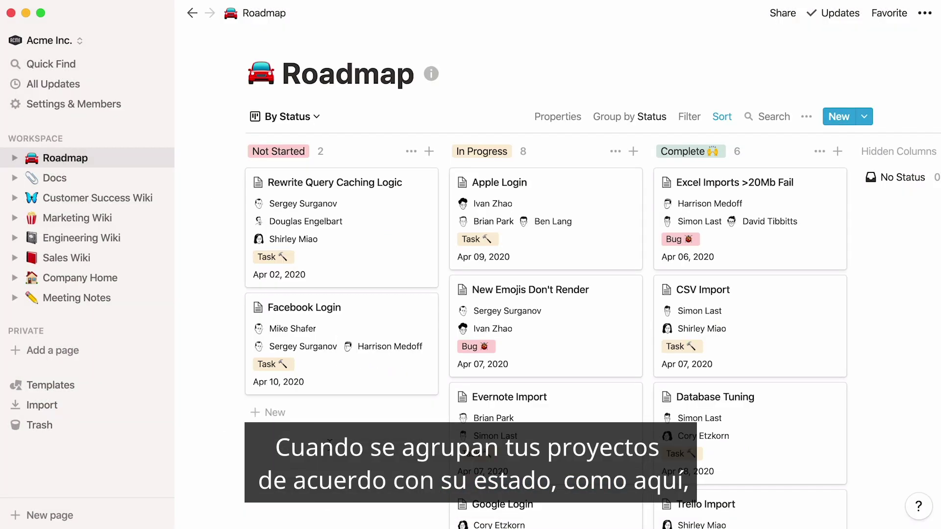
Step: Move the "Rewrite Query Caching Logic" card from Not Started to the In Progress column of the Roadmap board
left_click(325, 509)
left_click_drag(371, 225, 493, 176)
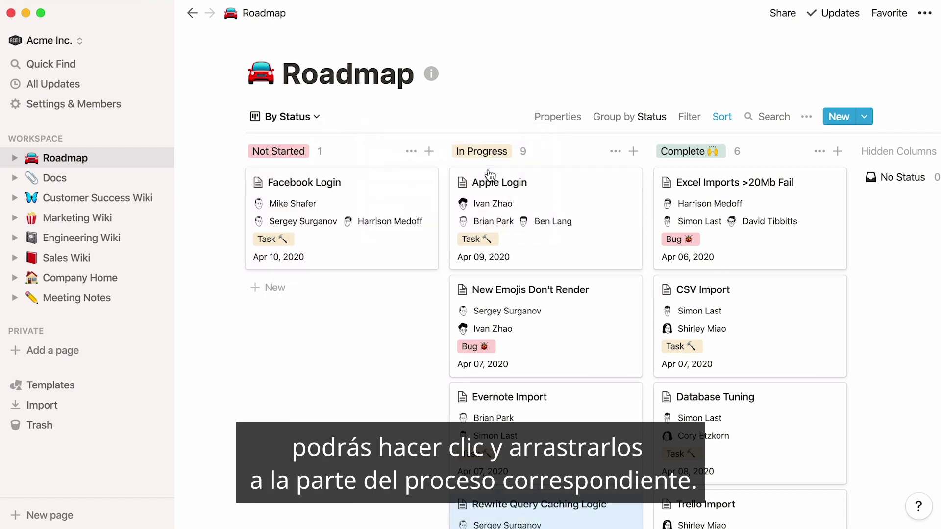
Step: Regroup the Roadmap board by Product Manager, by Engineers, and finally by Priority
left_click(633, 129)
left_click(661, 208)
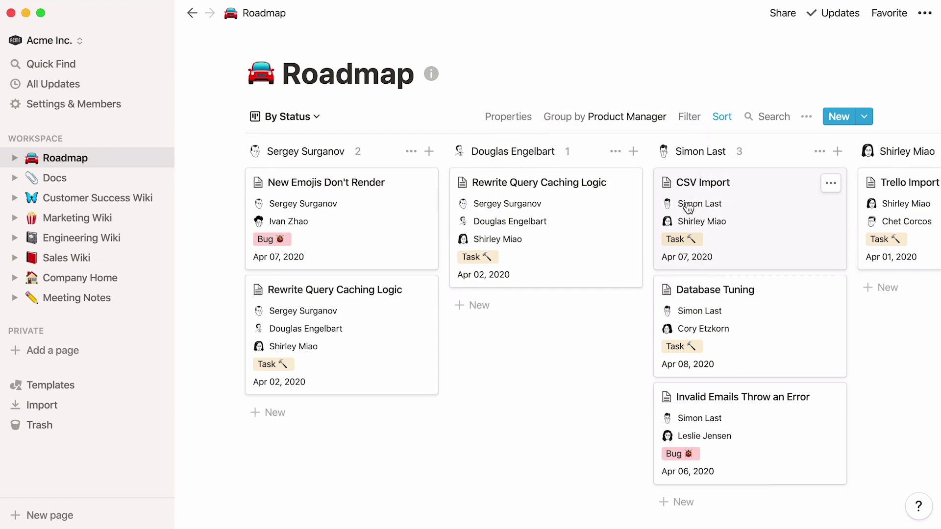
left_click(638, 128)
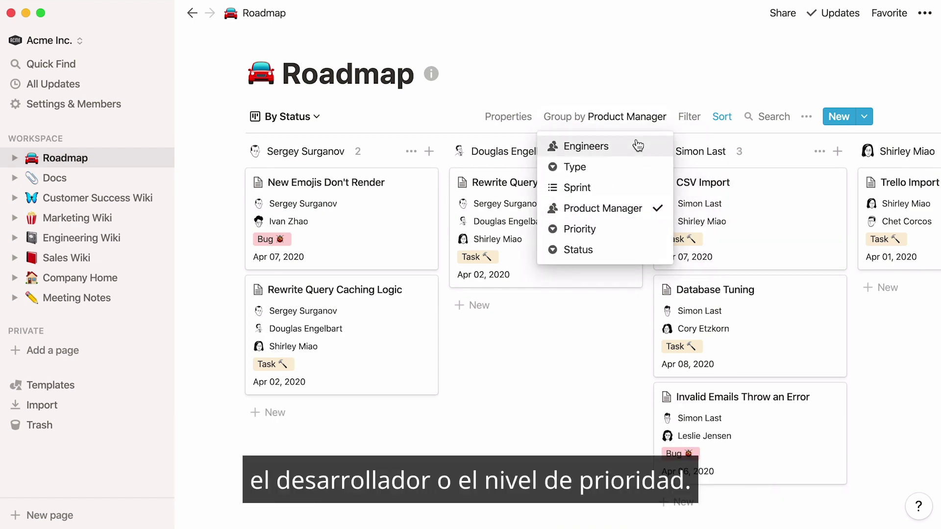
left_click(636, 145)
left_click(638, 127)
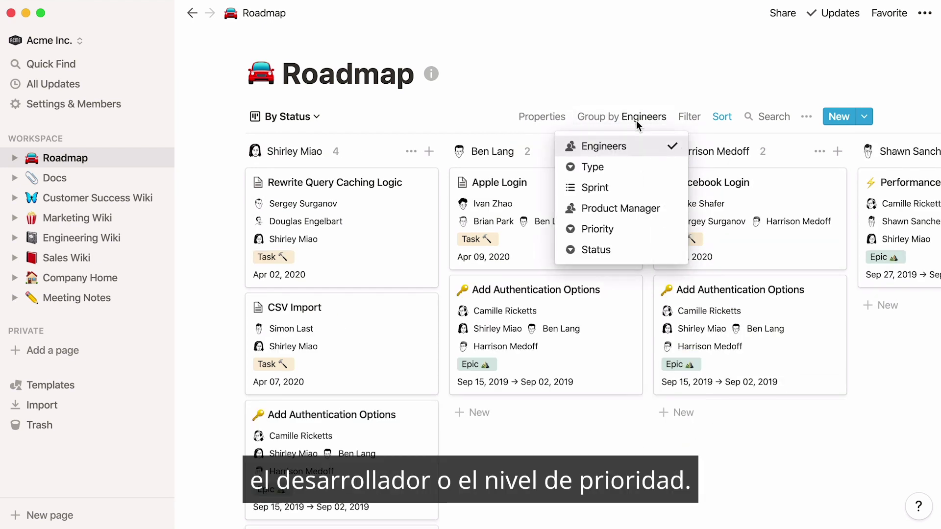
left_click(637, 229)
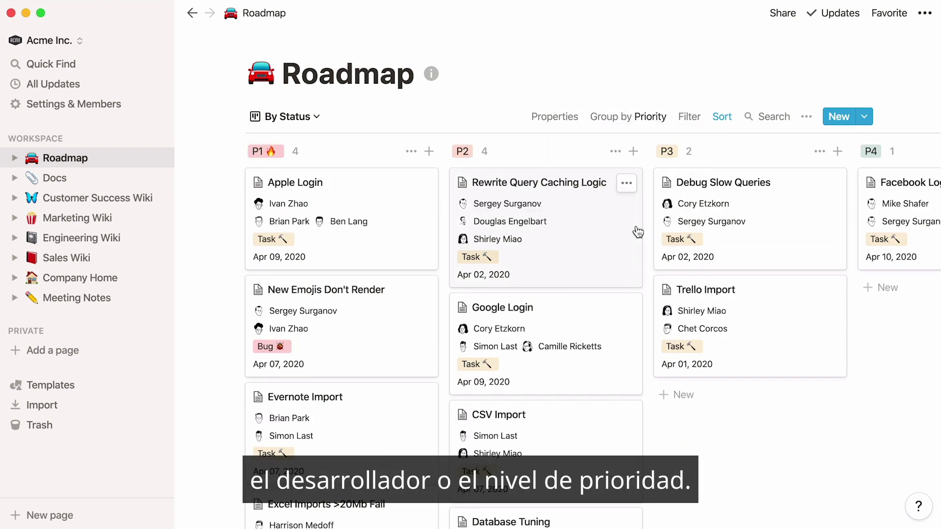
Step: Switch the Roadmap to the Due Dates calendar view and look over the scheduled projects
left_click(308, 118)
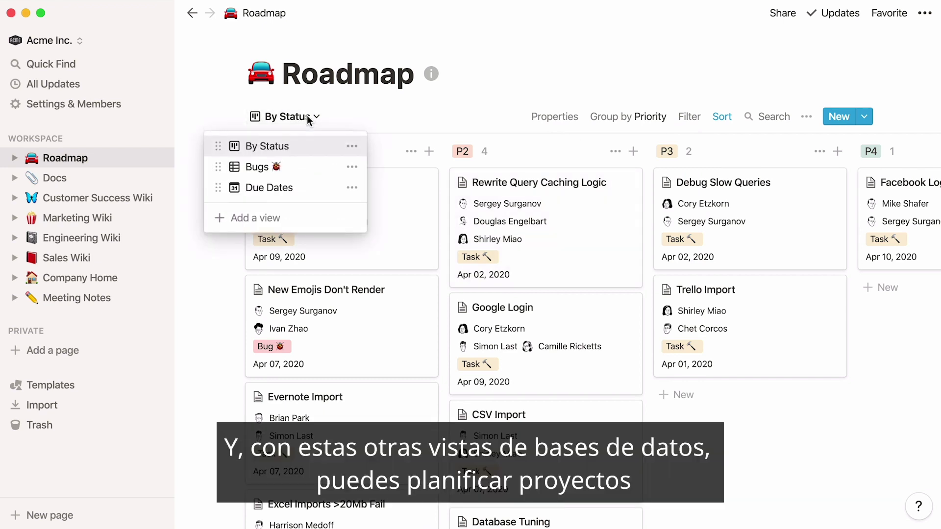
left_click(307, 189)
scroll(198, 264, "down", 3)
scroll(198, 263, "down", 3)
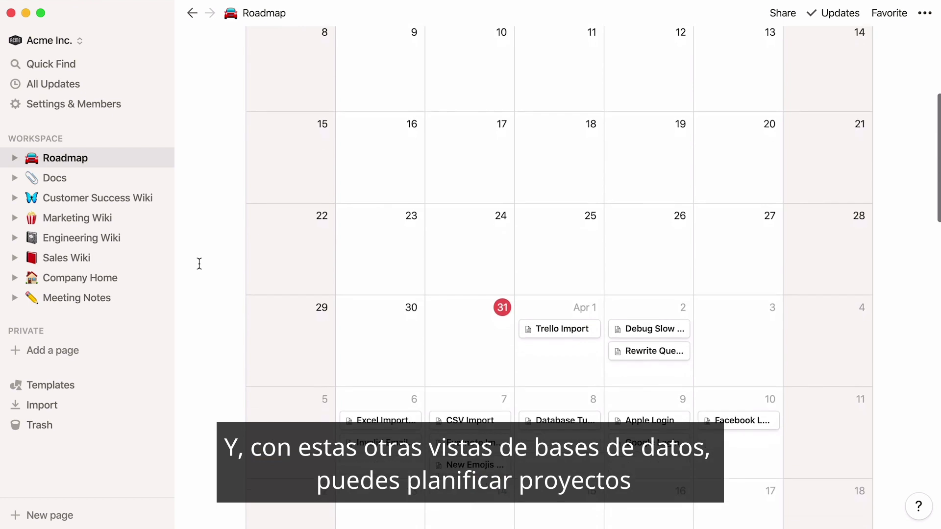
scroll(199, 263, "up", 6)
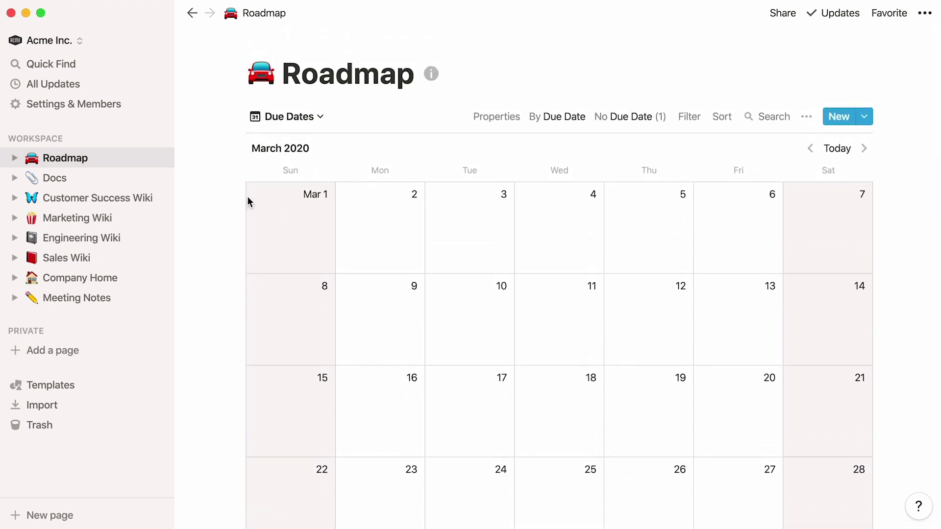
Step: Switch the Roadmap to the Bugs table view and inspect its filter settings
left_click(306, 118)
left_click(309, 168)
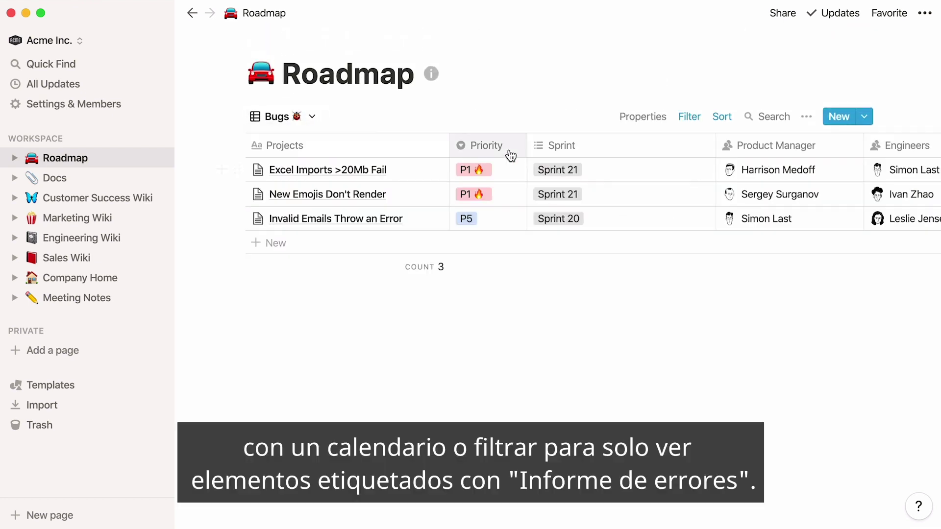
left_click(692, 122)
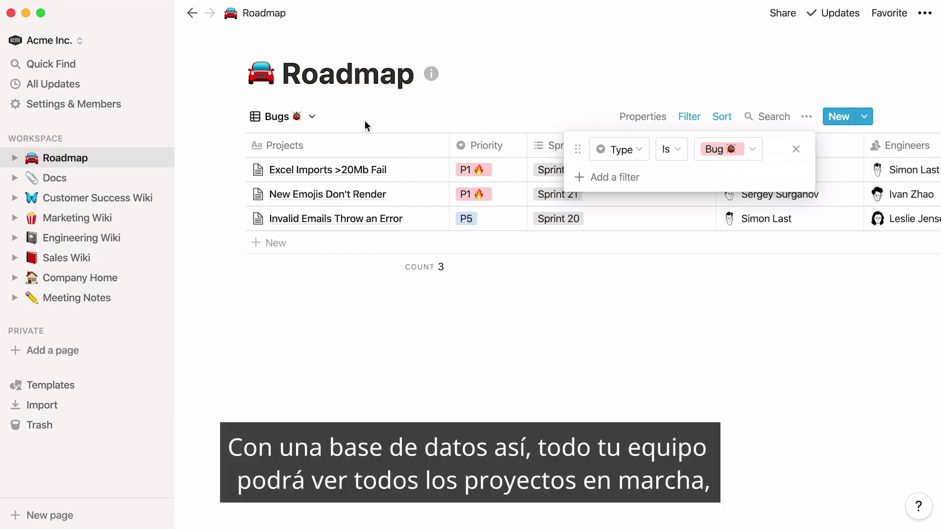
left_click(298, 119)
Step: Return the Roadmap to the By Status view and read the "New Emojis Don't Render" card's description and steps to reproduce
left_click(297, 119)
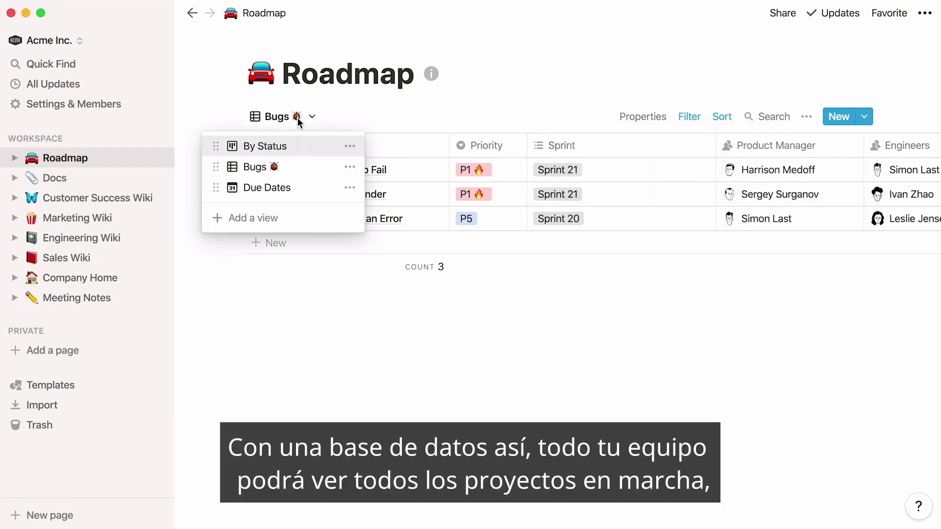
left_click(306, 147)
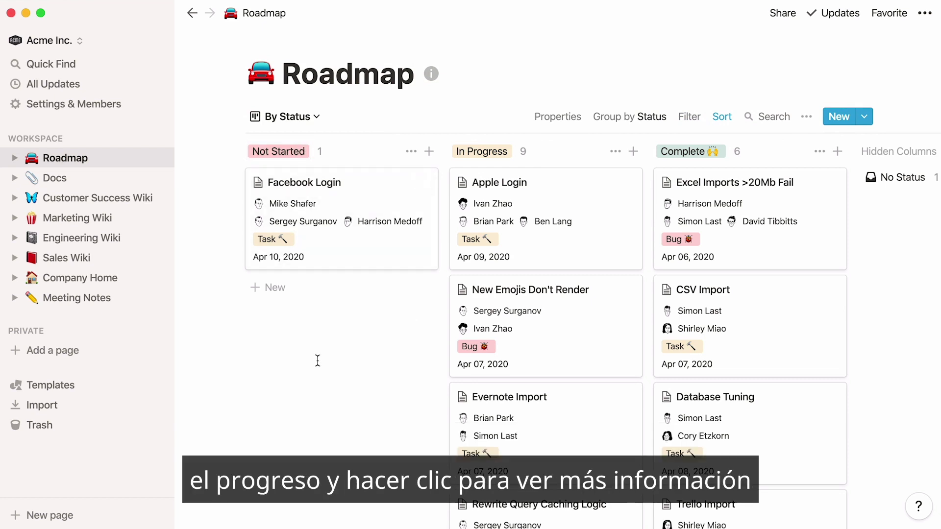
left_click(543, 343)
scroll(545, 343, "down", 3)
scroll(545, 343, "down", 5)
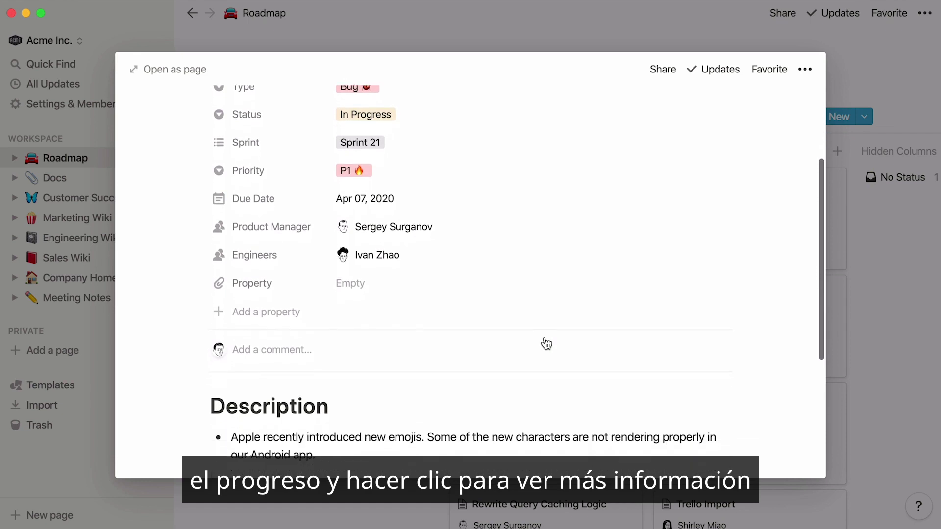
scroll(545, 343, "down", 2)
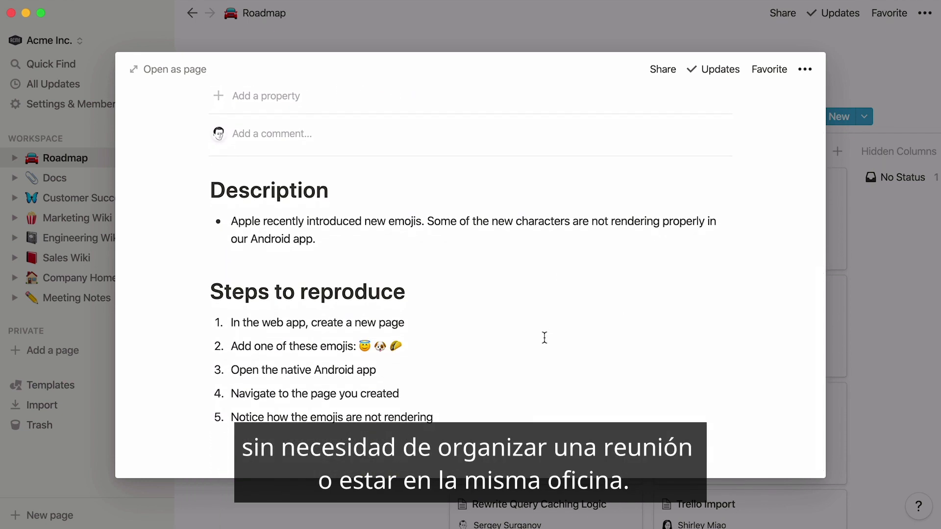
left_click(321, 504)
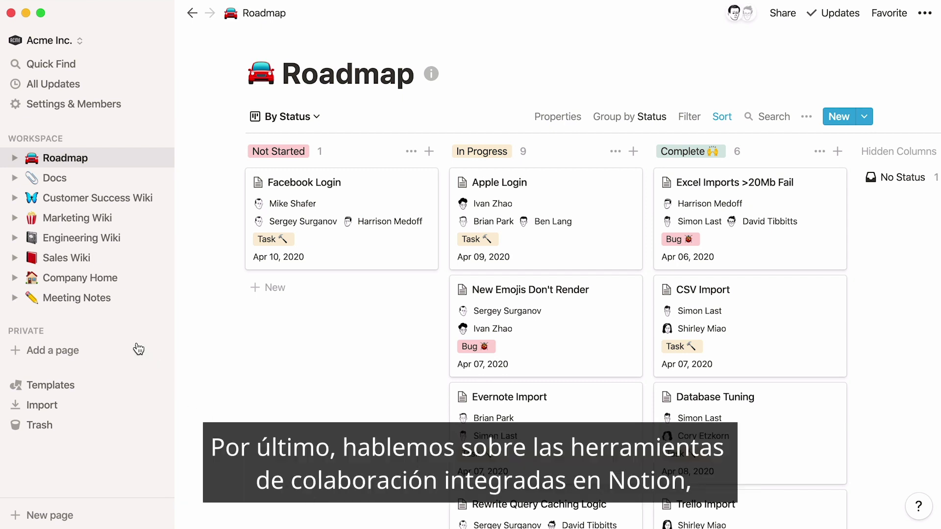
Step: In the Meeting Notes entry "Weekly Sync 06-04-1", add a teammate mention followed by "FYI 👇" above the "What did we do last week?" heading
left_click(101, 300)
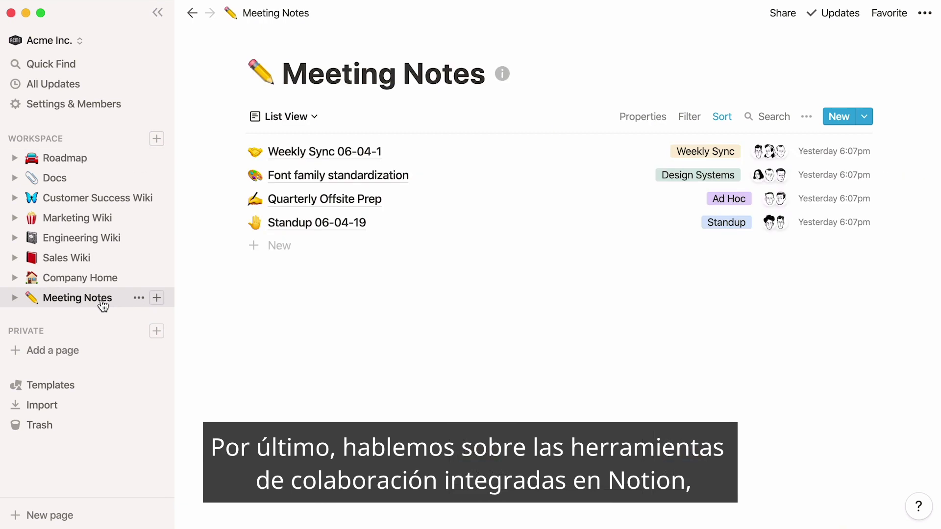
left_click(315, 155)
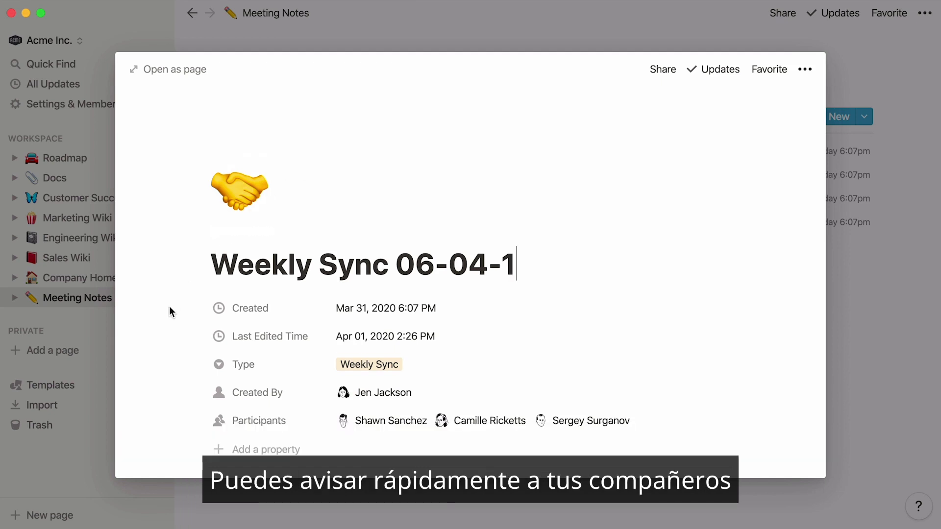
scroll(169, 306, "down", 3)
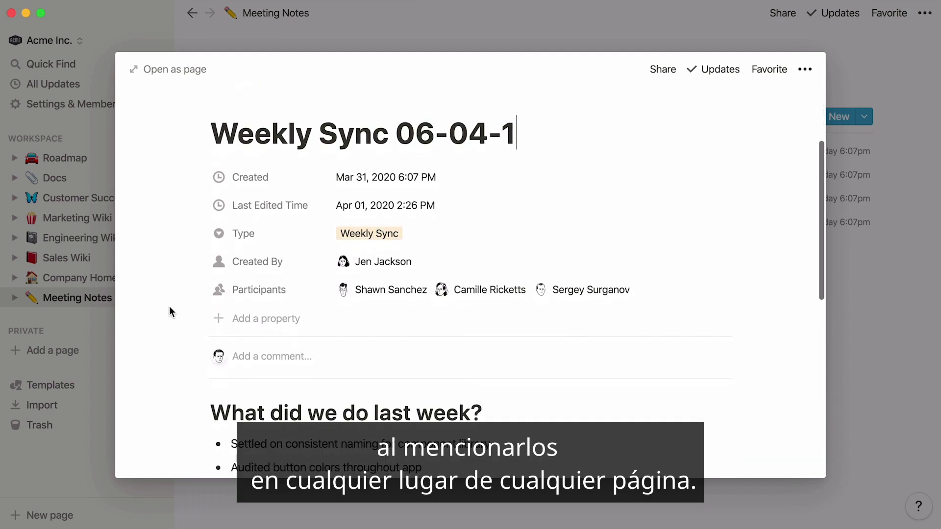
left_click(211, 362)
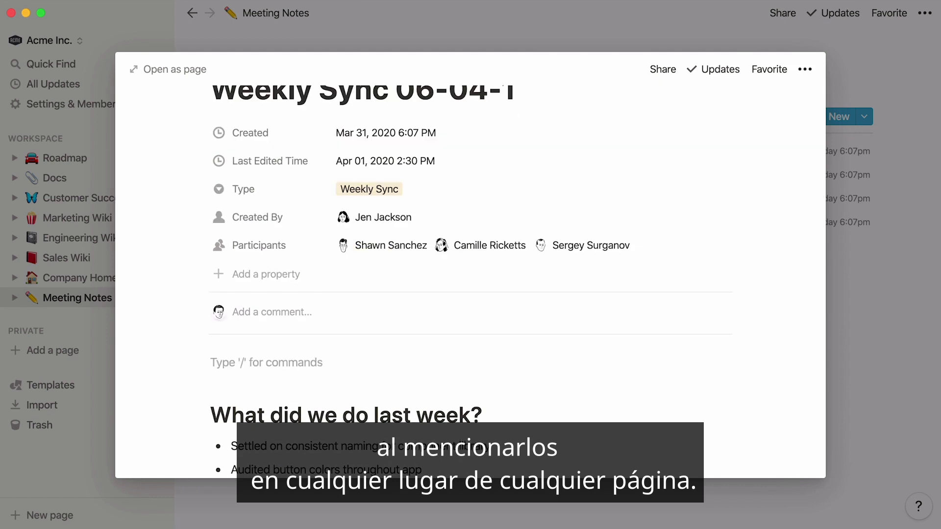
type("@edg")
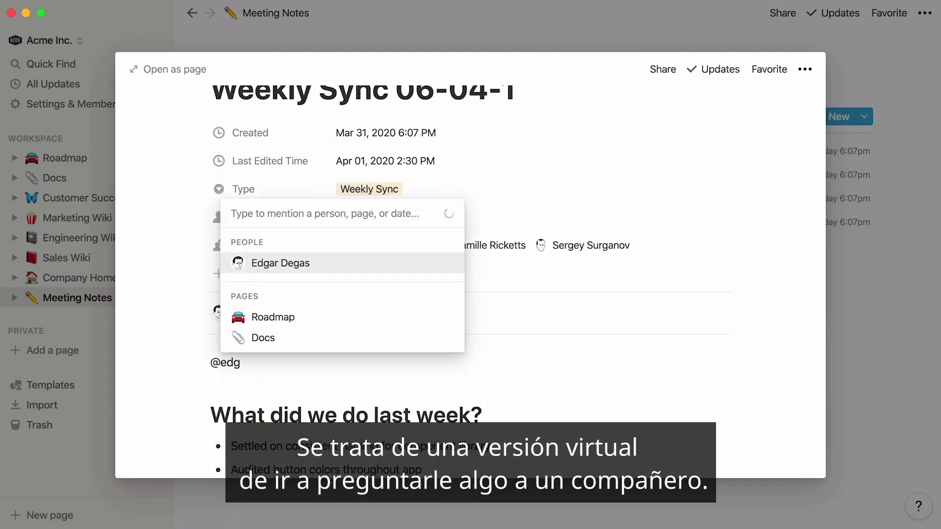
key("Return")
type("FYI 👇")
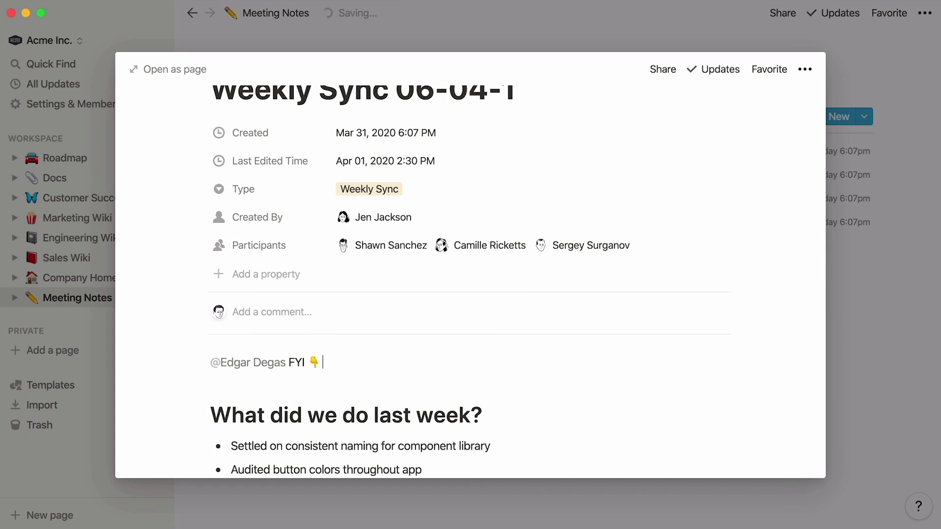
left_click(491, 33)
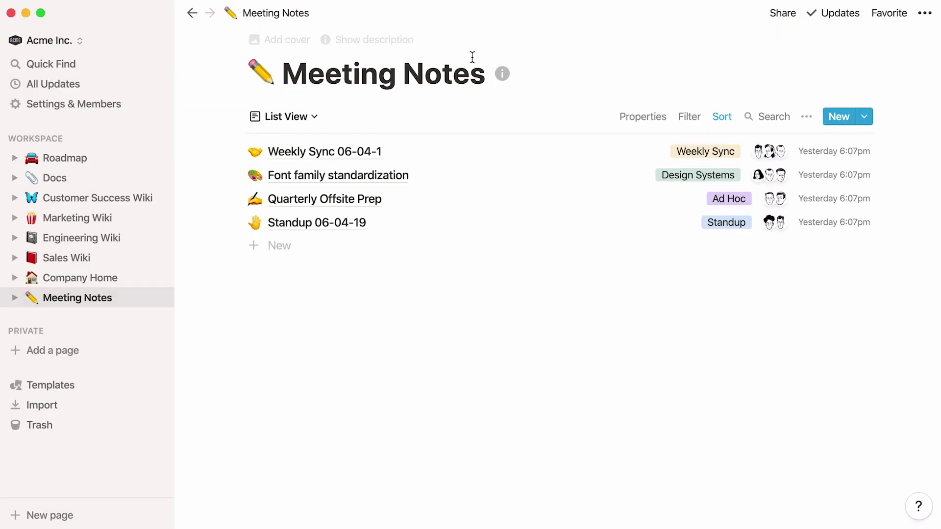
Step: On the "Font family standardization" notes, post a comment mentioning the first participant with ", please let us know here what Engineering says :)"
left_click(359, 175)
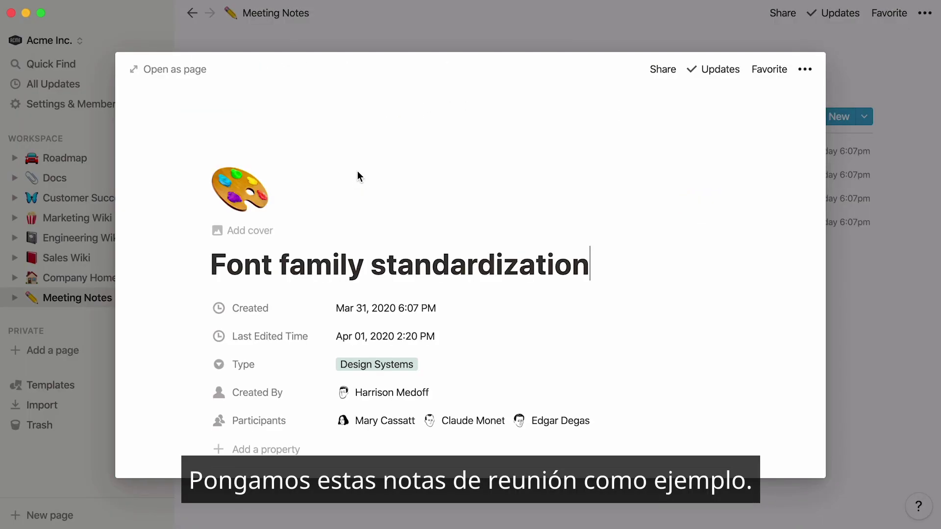
scroll(177, 322, "down", 3)
scroll(175, 319, "down", 3)
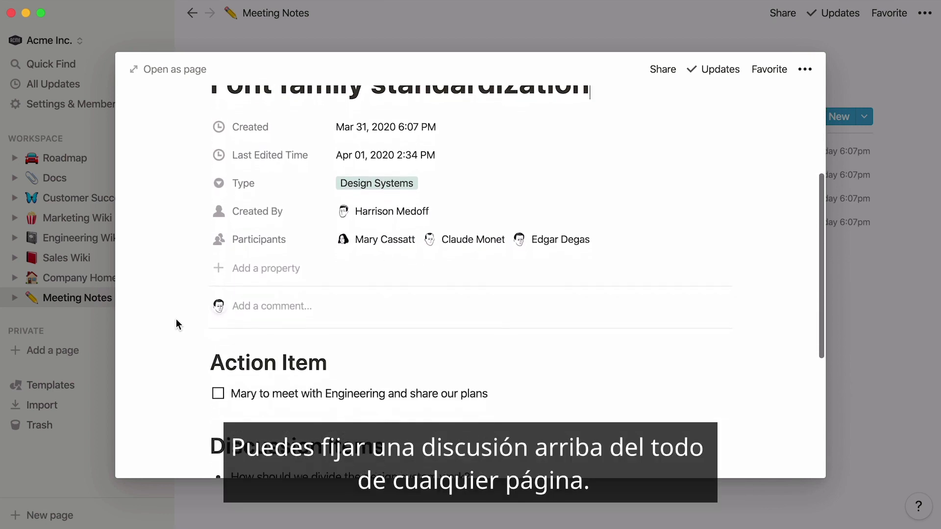
left_click(302, 284)
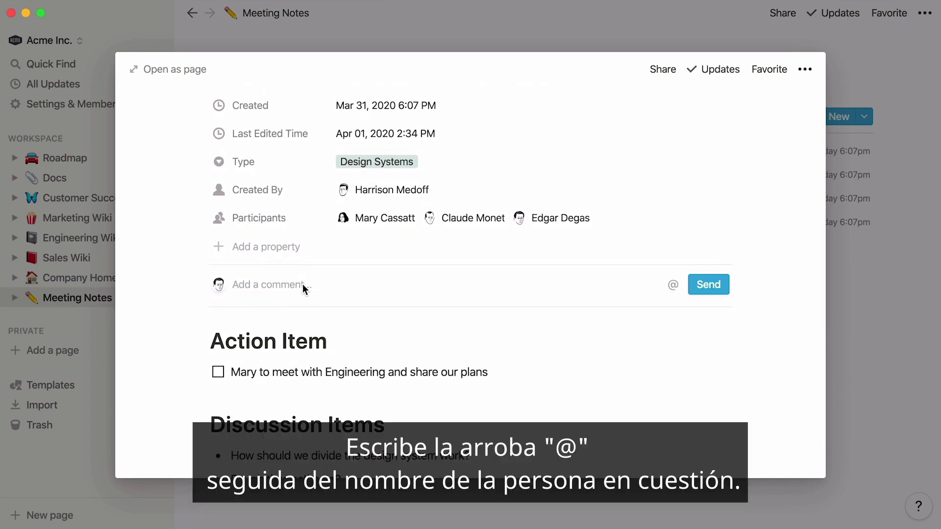
type("@mary")
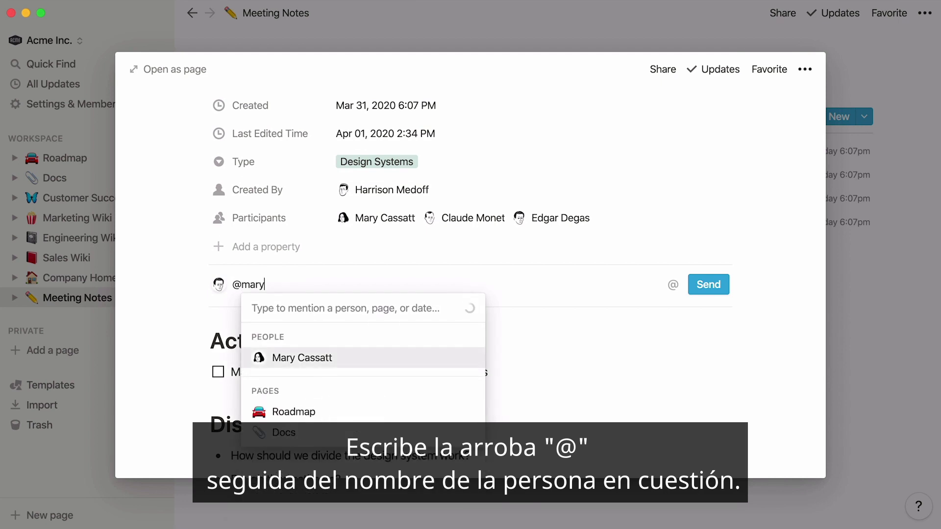
key("Return")
type(", please let us know here what Engineering says :)")
key("Return")
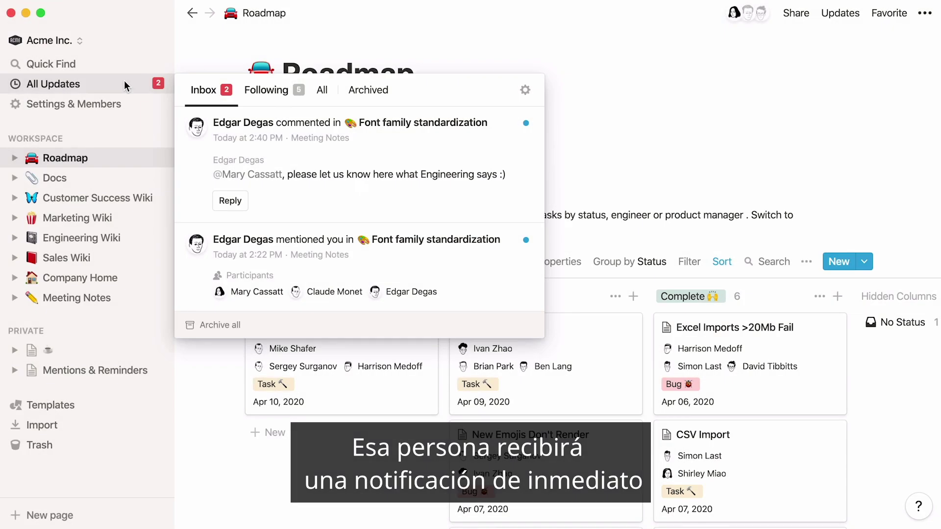
Step: Open the "Font family standardization" page from the inbox comment notification and view the posted comment
left_click(392, 123)
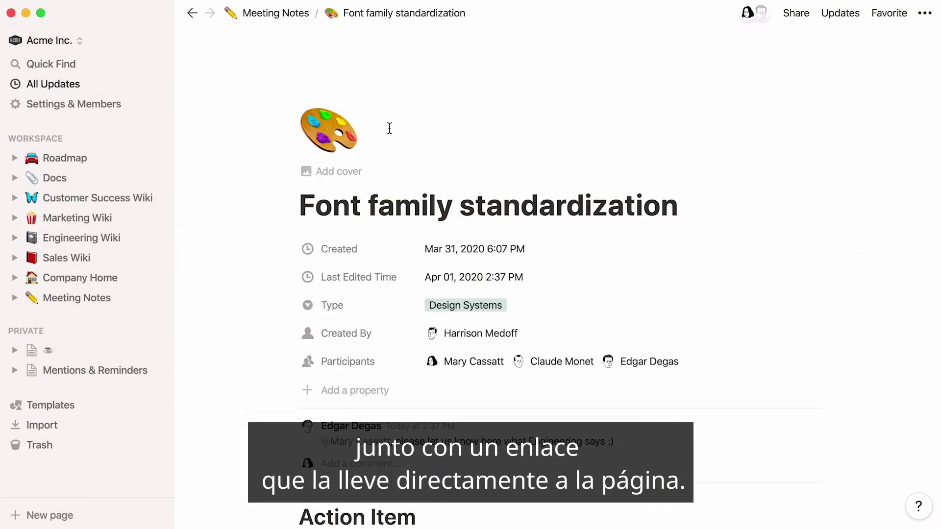
mouse_move(699, 420)
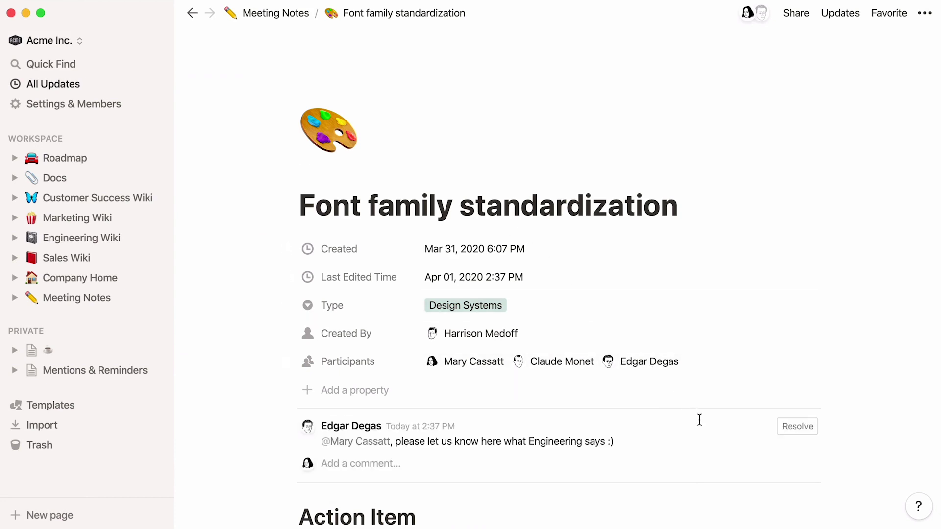
Step: Resolve the comment thread on the "Font family standardization" page and open its resolved discussions
left_click(794, 426)
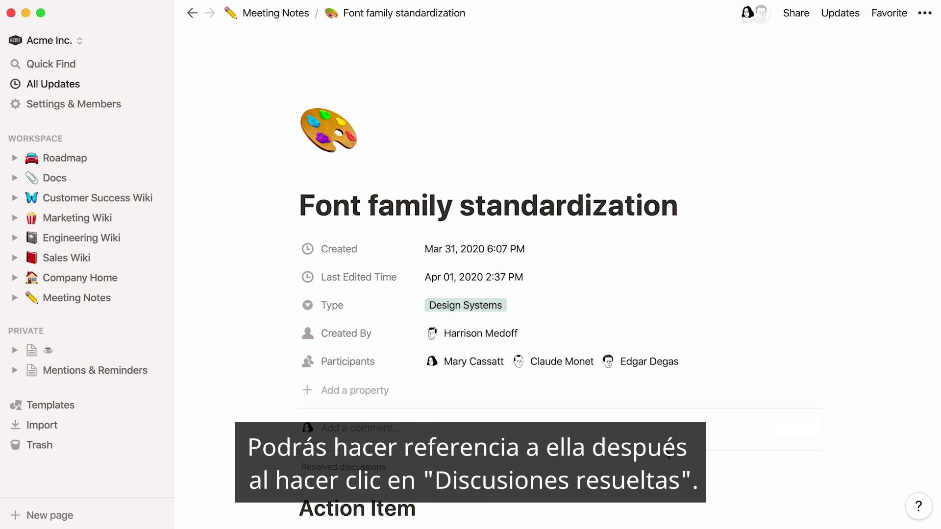
left_click(375, 468)
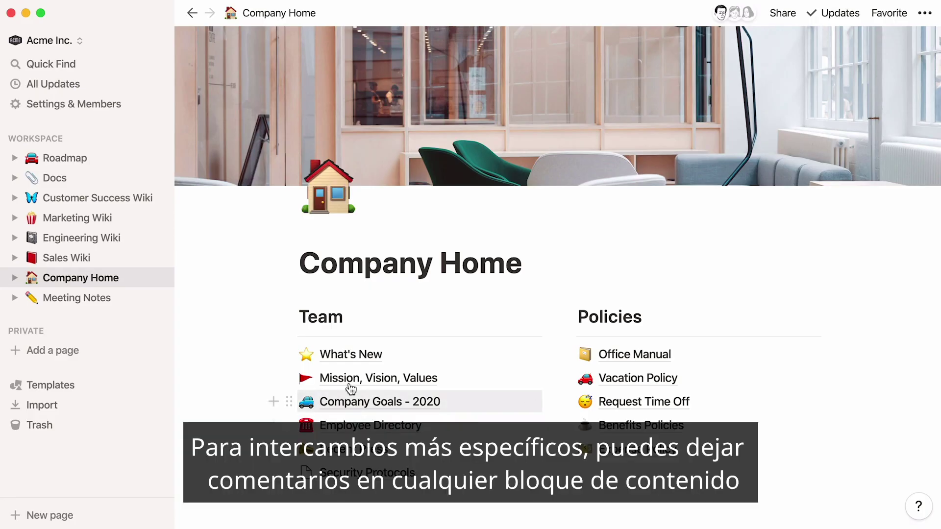
Step: In "Mission, Vision, Values", comment on the sentence under Optimism with "Interesting! Can you develop" followed by a teammate mention
left_click(351, 377)
scroll(236, 430, "down", 5)
scroll(235, 430, "down", 6)
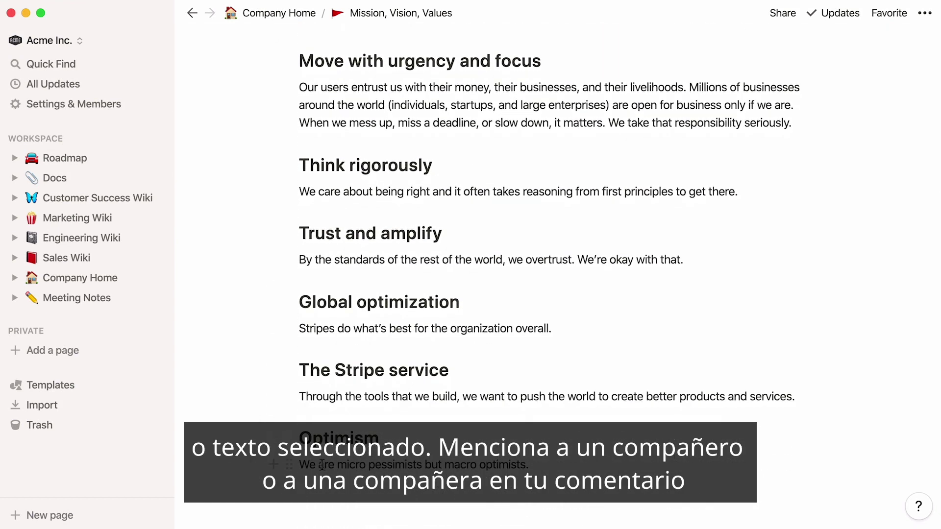
triple_click(322, 465)
left_click(342, 434)
type("interesting")
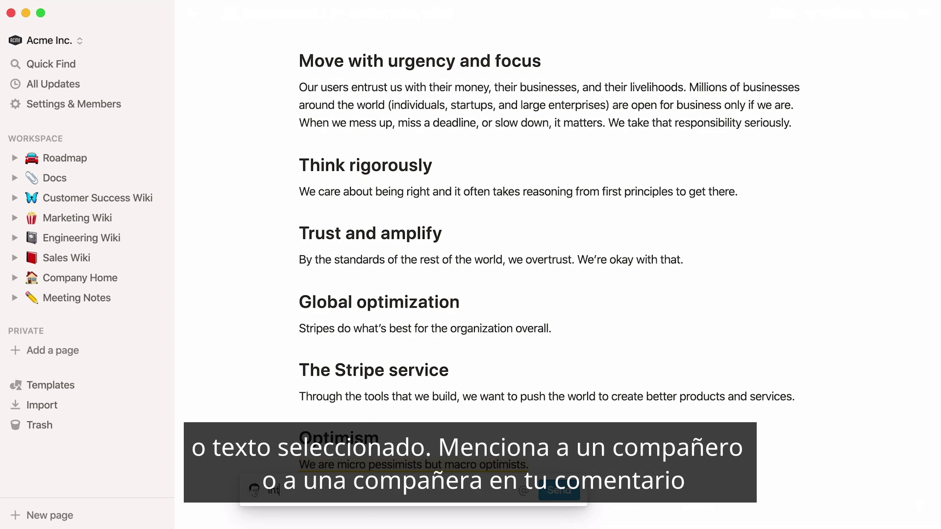
type("! Can you develop @b")
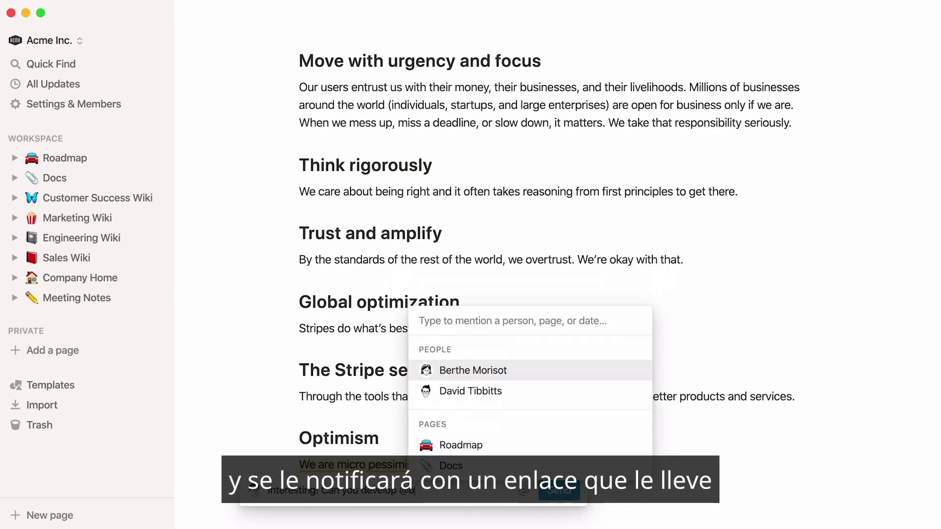
key("Return")
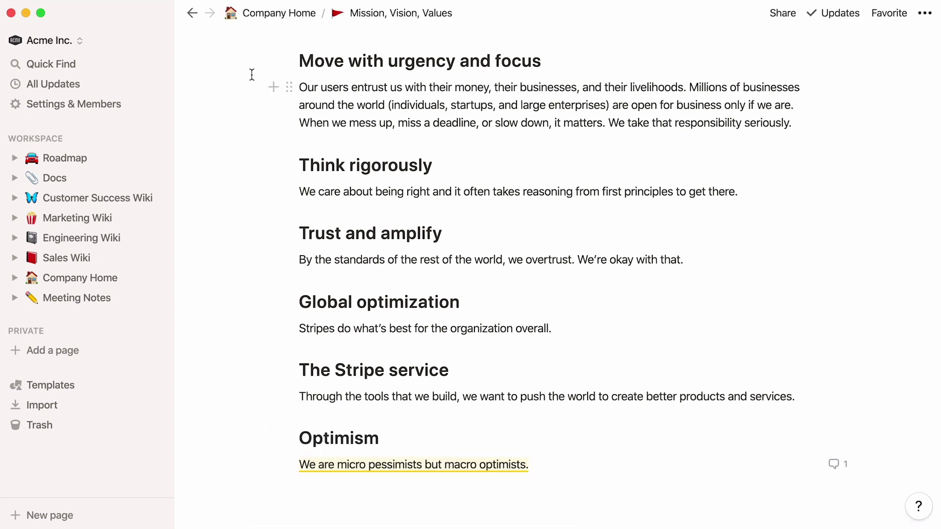
Step: Open the What's New page from Company Home and view its update history and Slack channel connection option
left_click(254, 14)
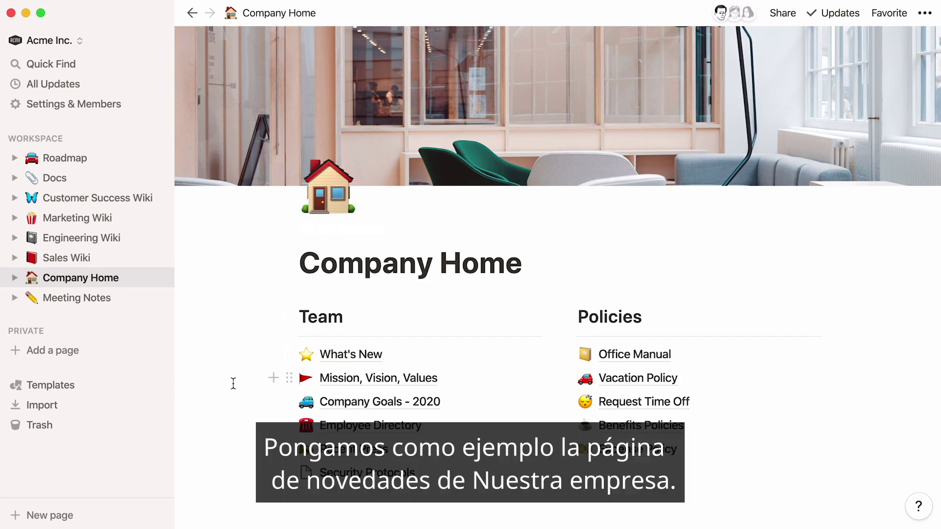
left_click(333, 358)
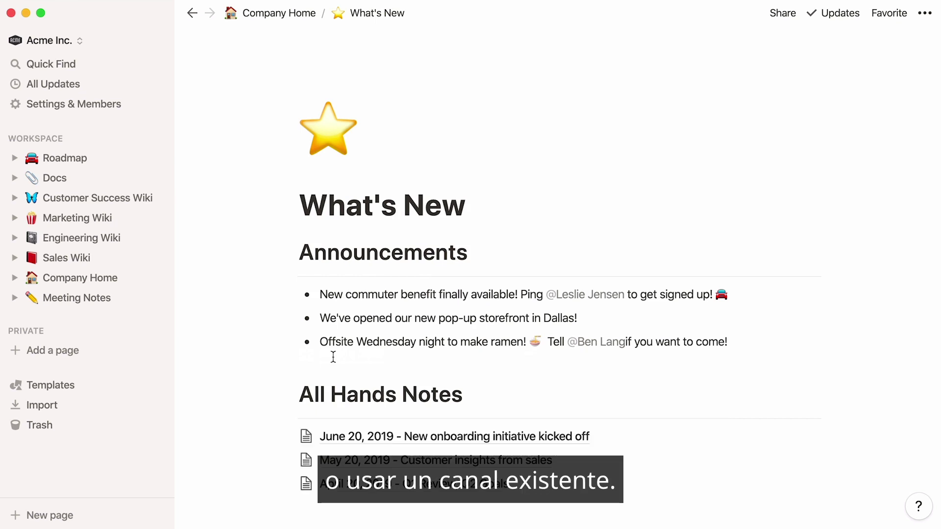
left_click(838, 15)
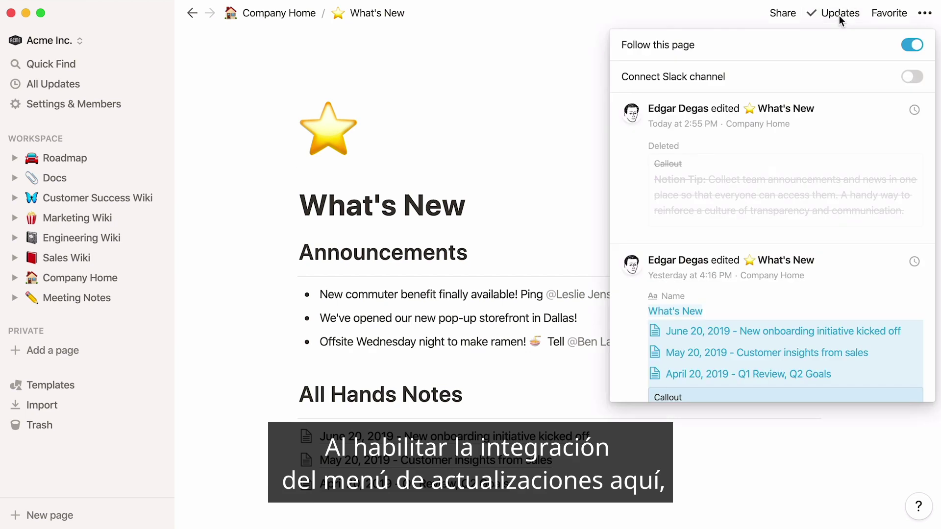
mouse_move(911, 81)
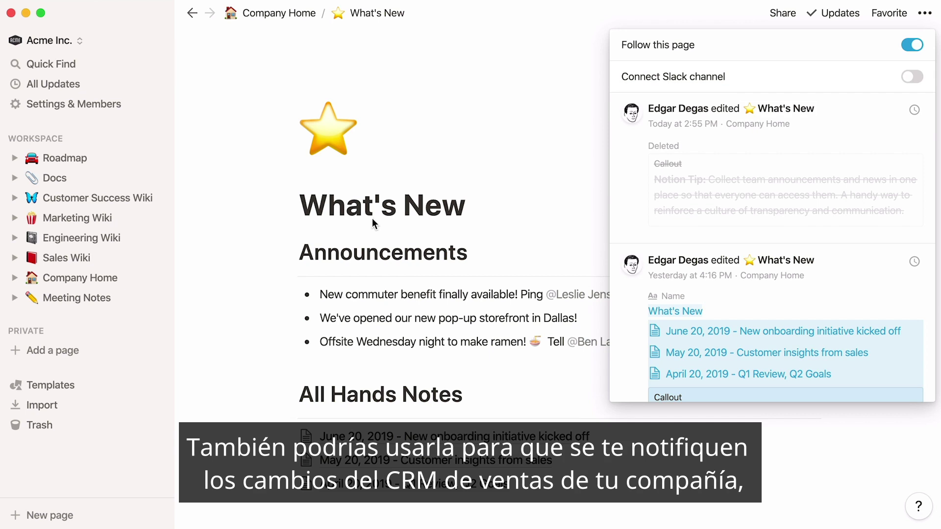
Step: Visit the Sales Wiki and Marketing Wiki, and view the Roadmap's update history
left_click(98, 260)
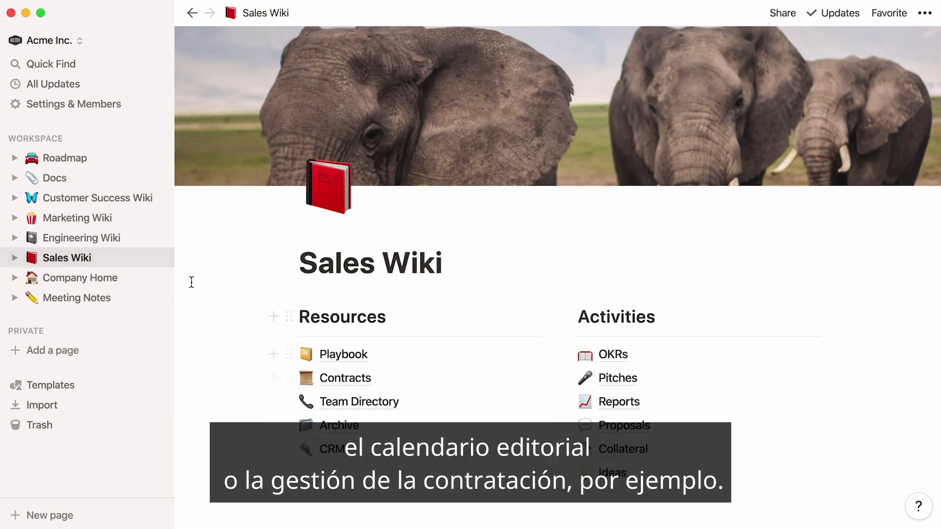
left_click(164, 218)
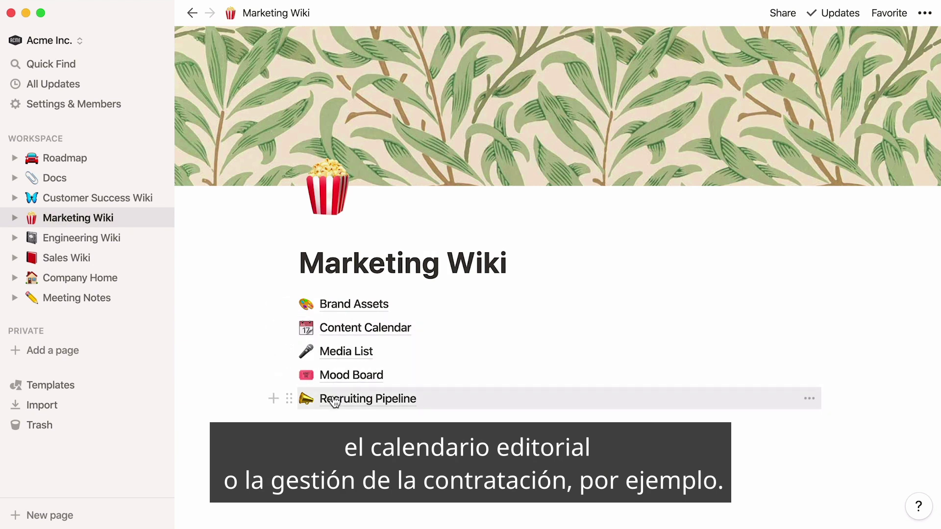
left_click(103, 159)
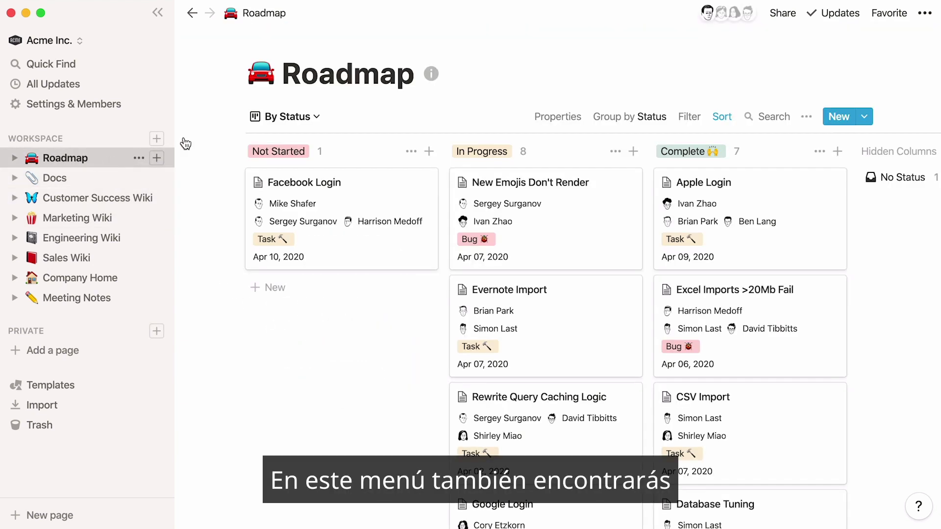
left_click(832, 13)
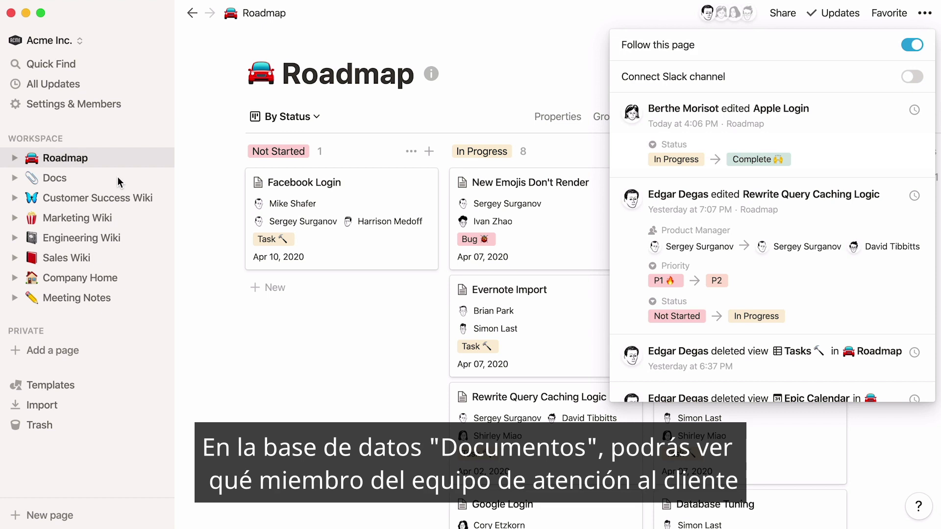
Step: Open "Images breaking when I am offline" in Docs, review its history of edits, and return to the Docs list
left_click(117, 178)
left_click(274, 151)
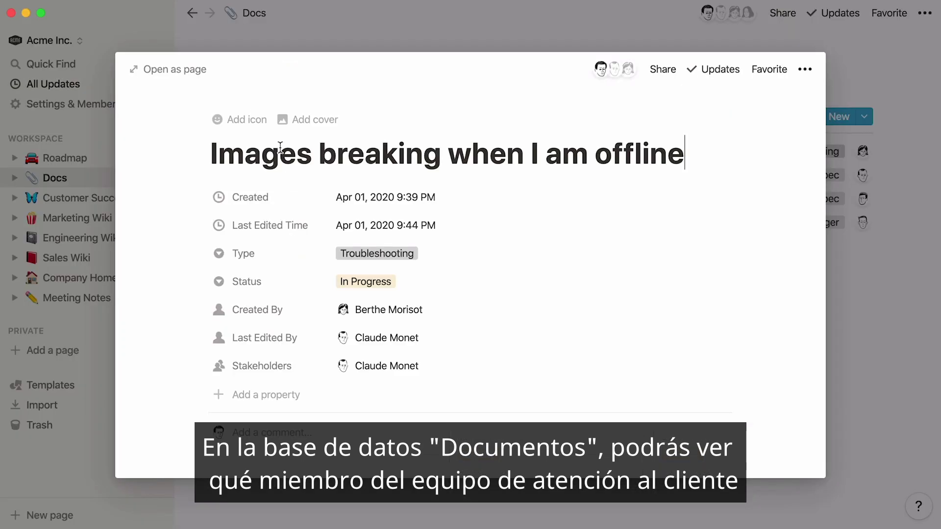
left_click(693, 70)
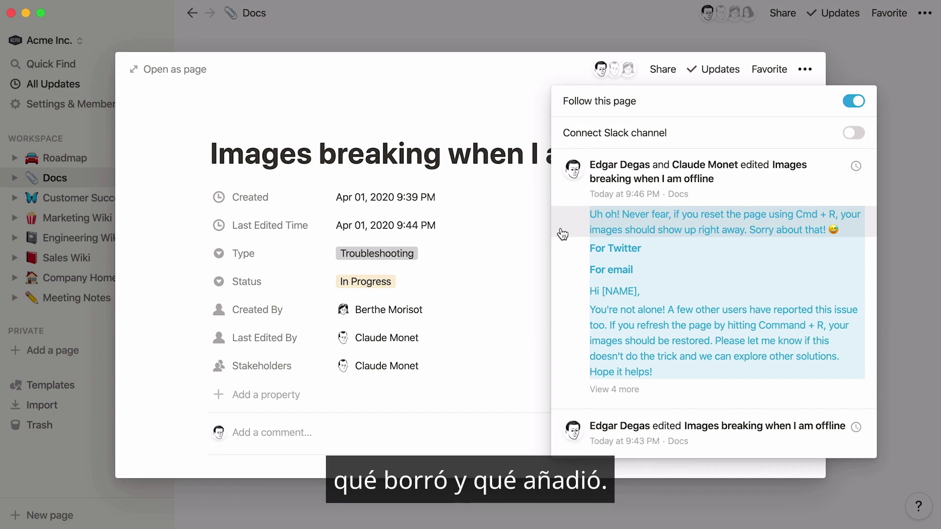
scroll(563, 235, "down", 5)
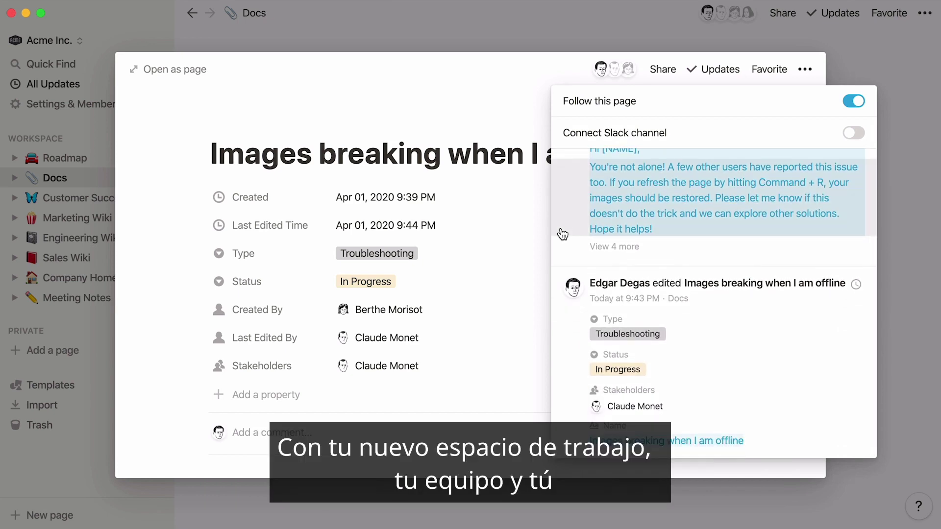
left_click(345, 25)
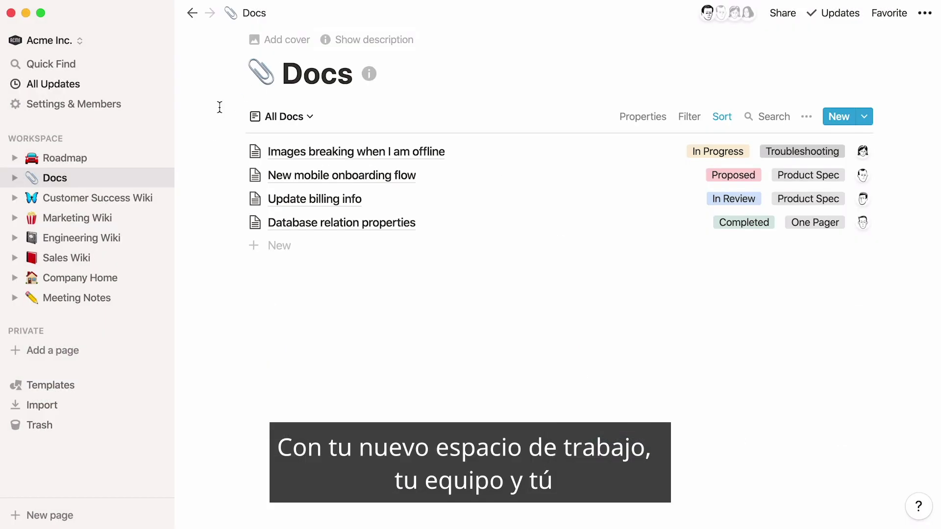
Step: Browse the Roadmap, Engineering Wiki, Sales Wiki and Meeting Notes pages, ending on Company Home
left_click(118, 165)
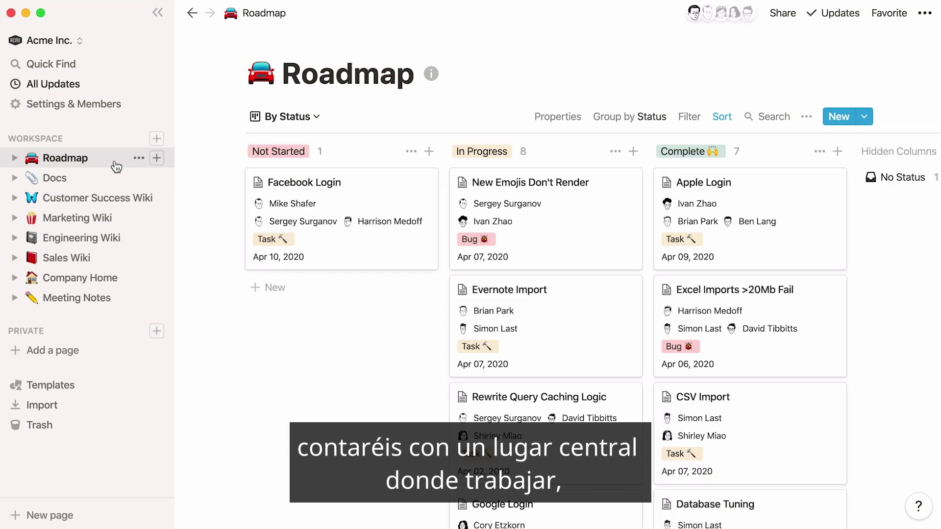
left_click(122, 243)
left_click(117, 257)
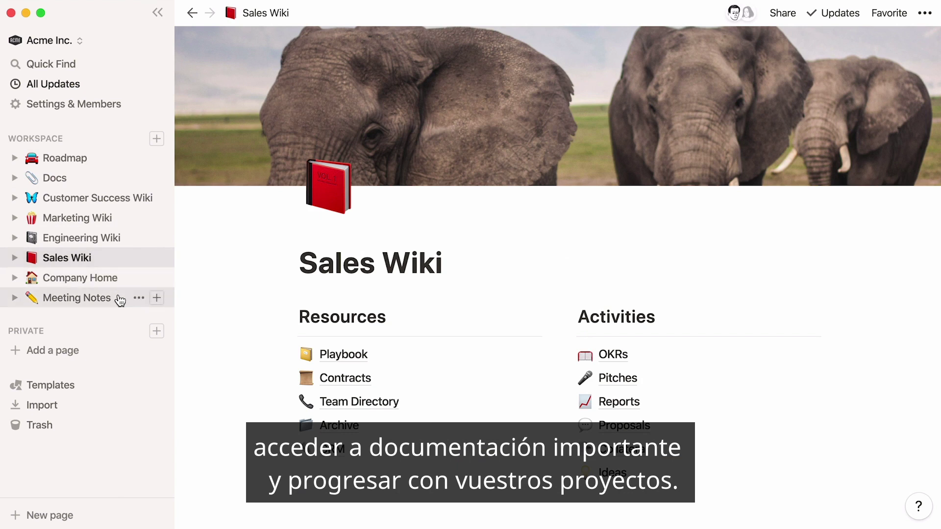
left_click(120, 298)
left_click(125, 278)
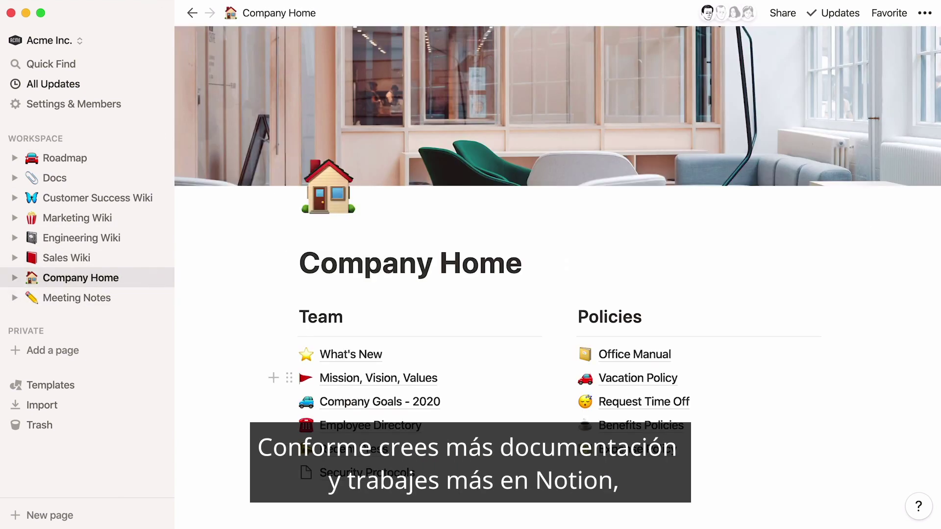